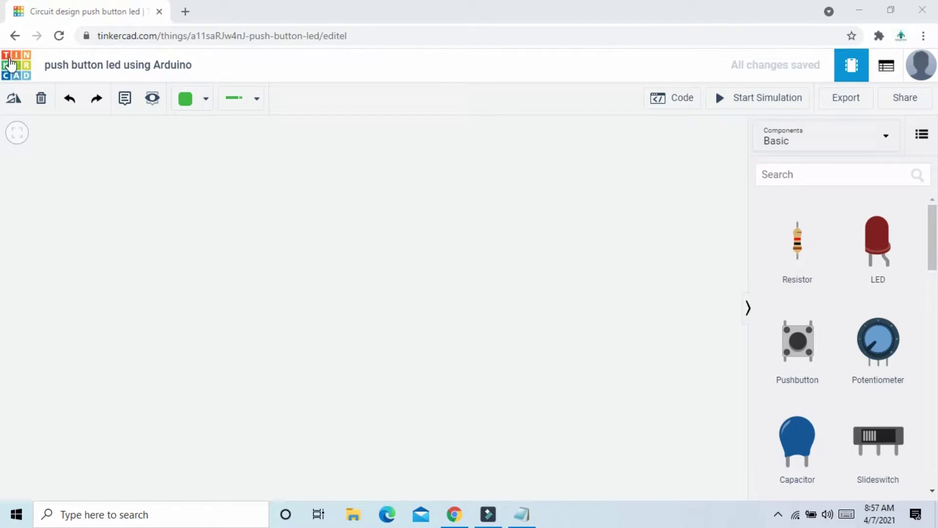
Search for 'arduino', place an Arduino Uno R3 on the canvas, then clear the search.
{"action": "left_click", "coordinate": [103, 69]}
{"action": "left_click", "coordinate": [455, 200]}
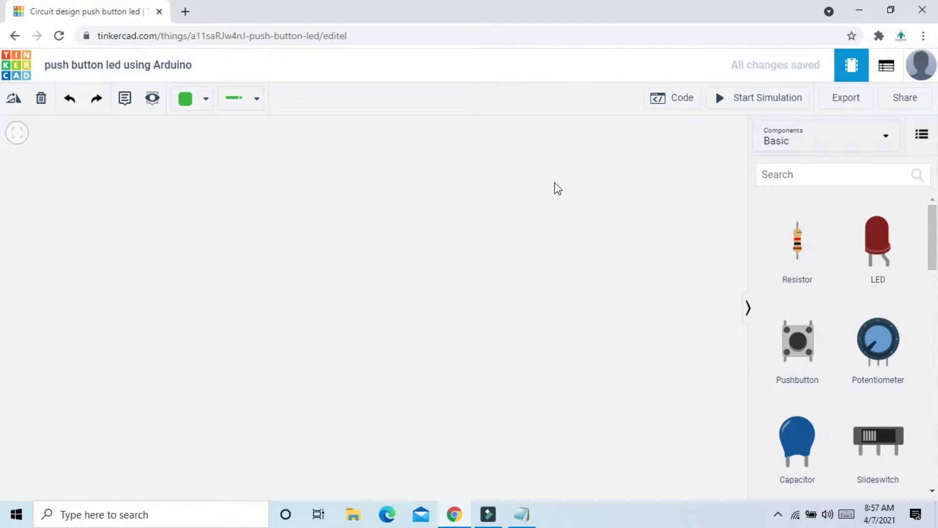
{"action": "left_click", "coordinate": [783, 174]}
{"action": "type", "text": "ard"}
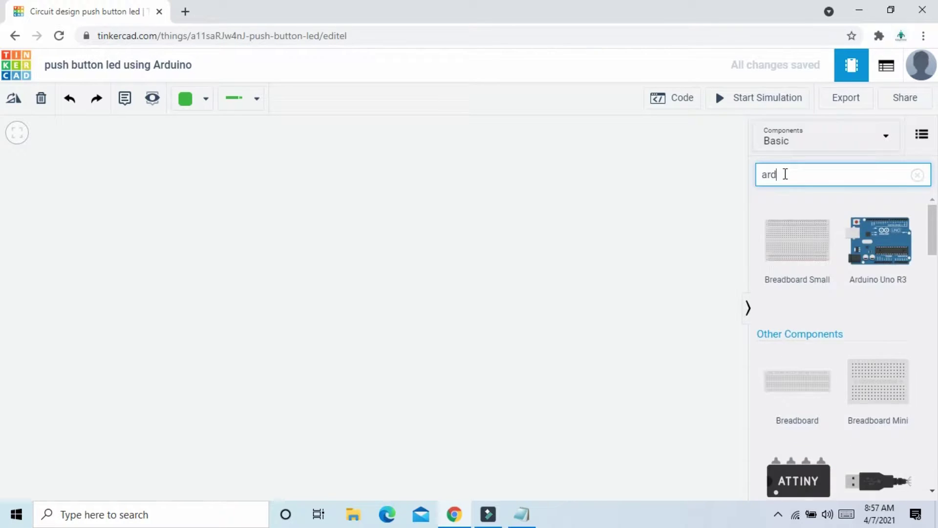
{"action": "type", "text": "uino"}
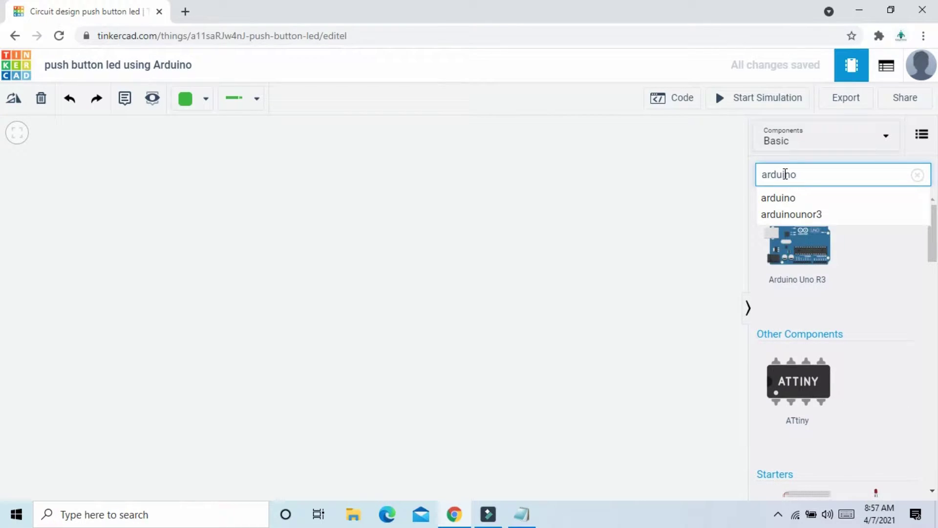
{"action": "left_click", "coordinate": [250, 278]}
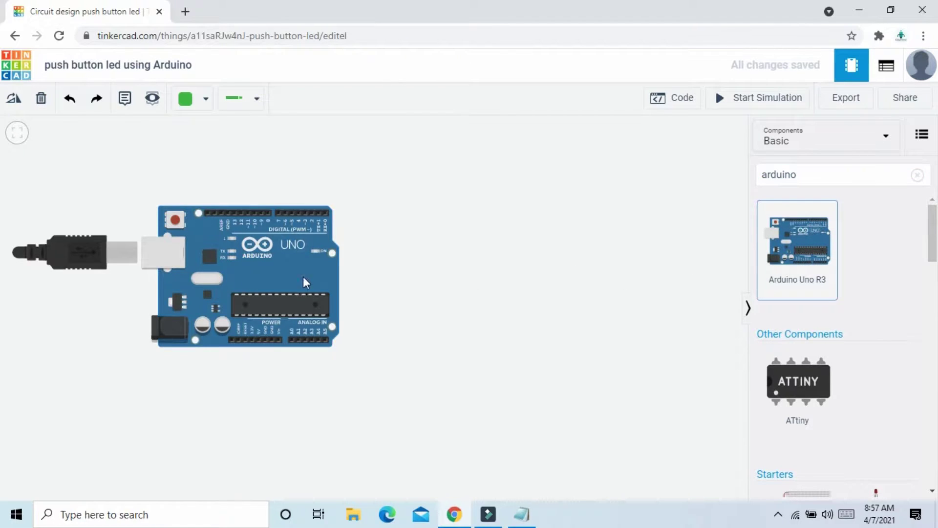
{"action": "left_click", "coordinate": [918, 175]}
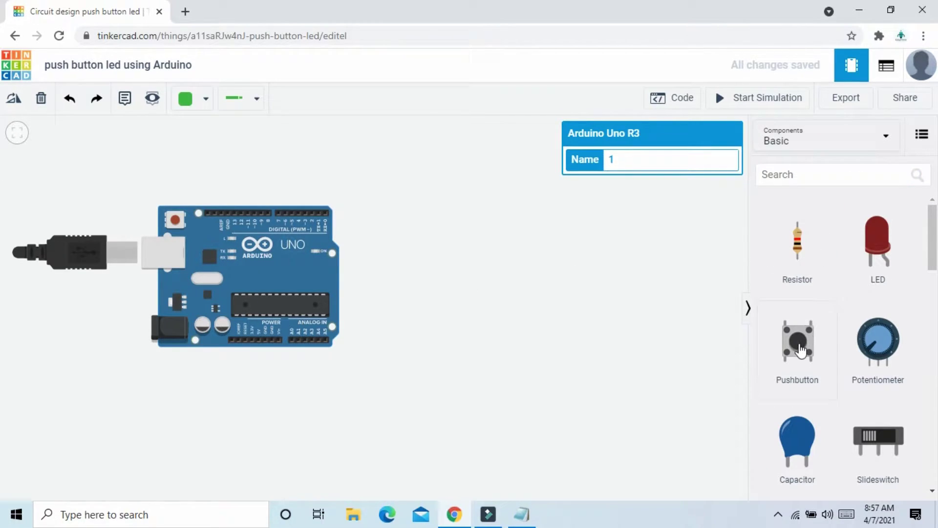
Place a pushbutton, two resistors and a red LED around the Arduino, moving the board lower.
{"action": "left_click_drag", "start_coordinate": [803, 347], "coordinate": [342, 173]}
{"action": "left_click_drag", "start_coordinate": [332, 350], "coordinate": [353, 420]}
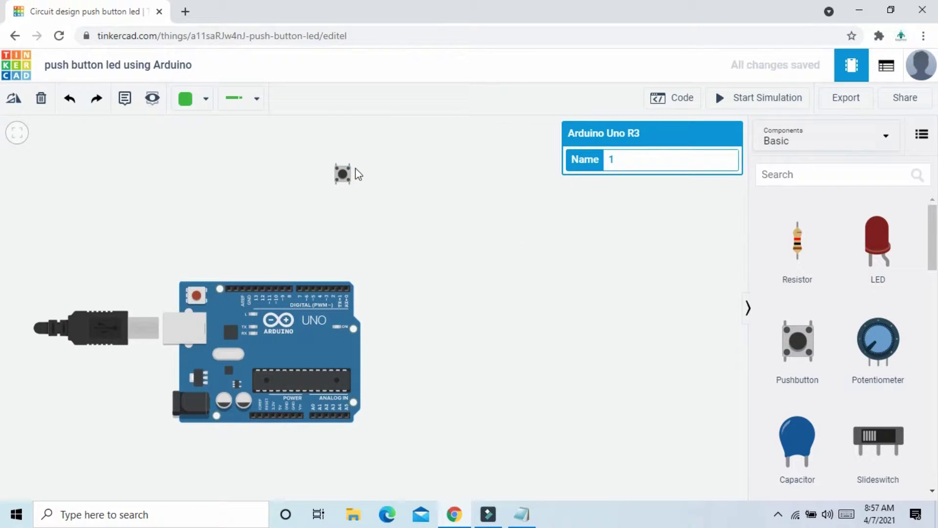
{"action": "left_click_drag", "start_coordinate": [343, 173], "coordinate": [330, 171]}
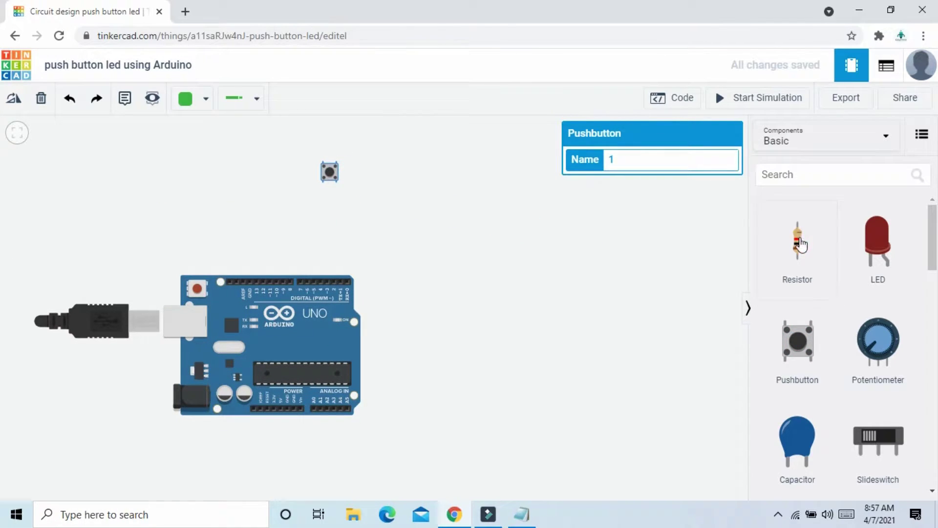
{"action": "left_click_drag", "start_coordinate": [793, 231], "coordinate": [491, 223]}
{"action": "left_click_drag", "start_coordinate": [801, 248], "coordinate": [538, 226]}
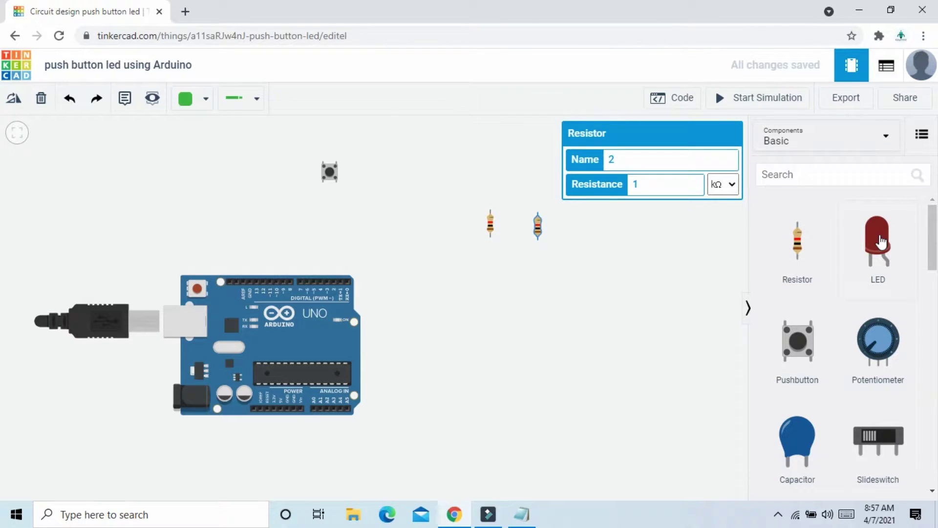
{"action": "left_click_drag", "start_coordinate": [877, 242], "coordinate": [266, 153]}
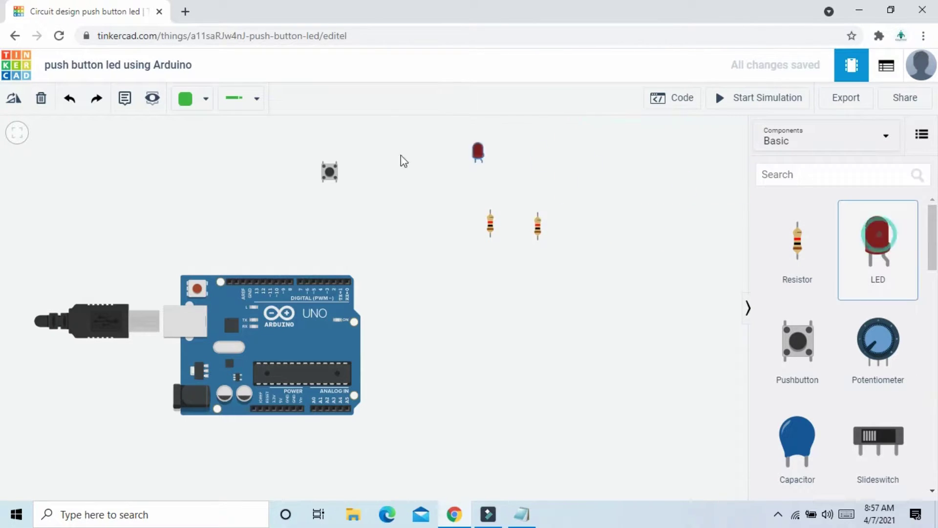
Move a resistor just below the LED and wire its top lead to the LED cathode.
{"action": "left_click", "coordinate": [306, 209]}
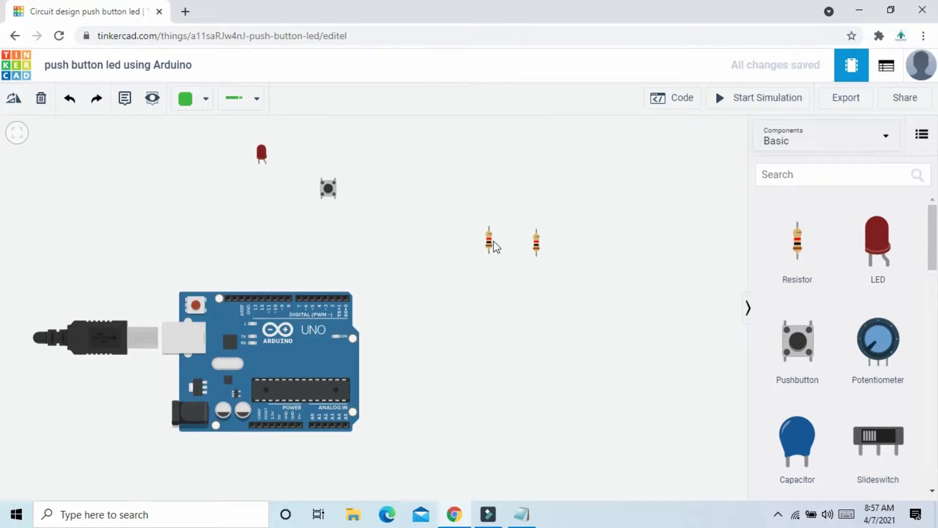
{"action": "left_click_drag", "start_coordinate": [490, 242], "coordinate": [260, 200]}
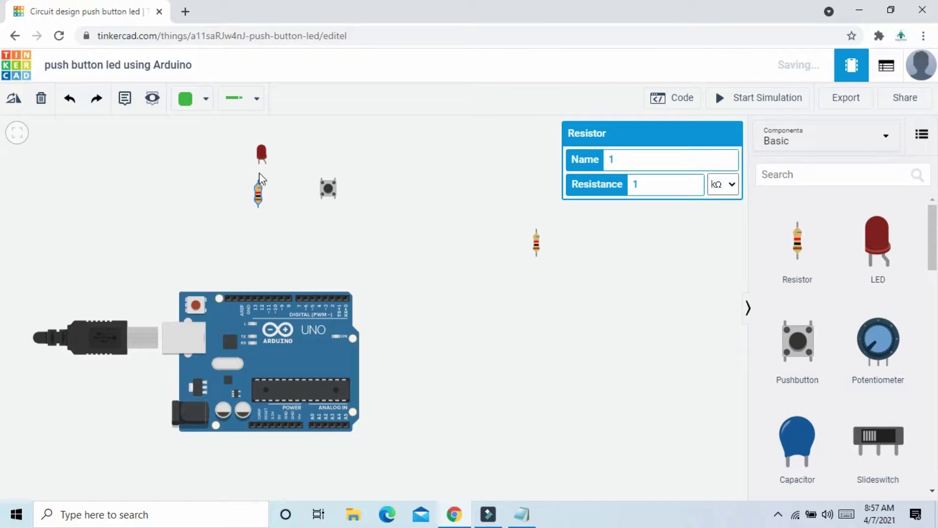
{"action": "left_click", "coordinate": [258, 181]}
{"action": "left_click", "coordinate": [259, 163]}
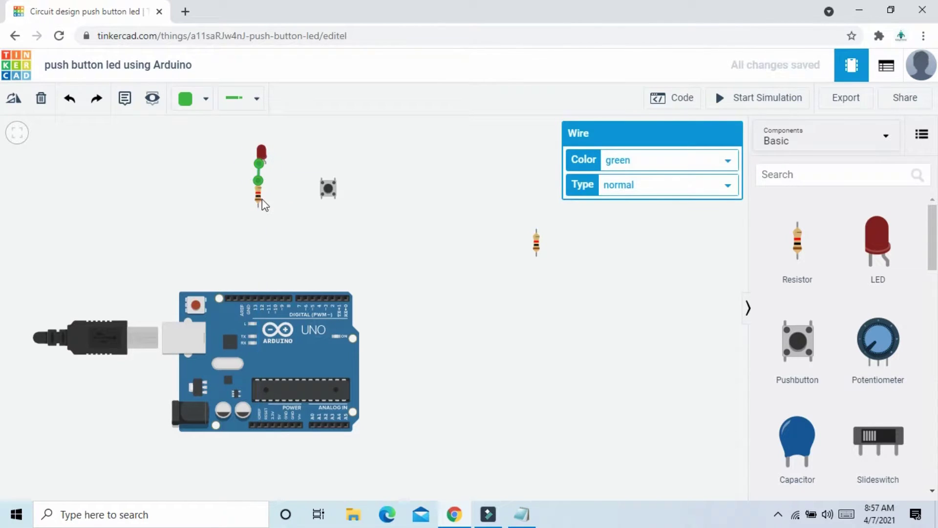
Set that resistor's resistance to 400 Ω.
{"action": "left_click", "coordinate": [258, 197]}
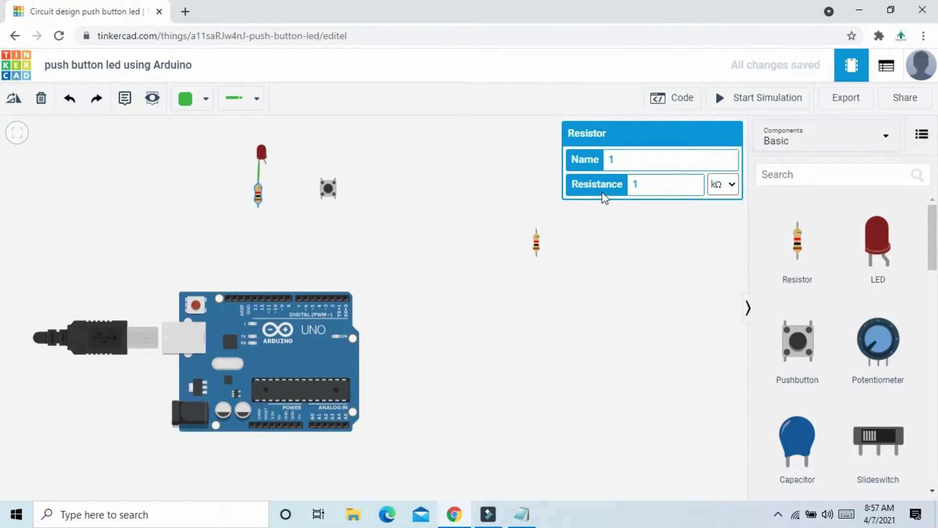
{"action": "double_click", "coordinate": [648, 185]}
{"action": "left_click", "coordinate": [722, 184]}
{"action": "left_click", "coordinate": [716, 252]}
{"action": "left_click", "coordinate": [666, 265]}
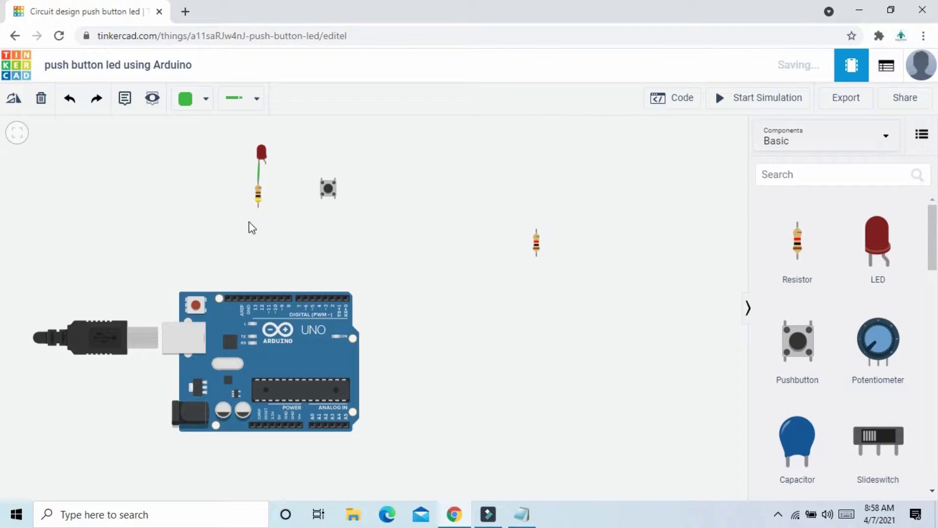
Wire the resistor's lower lead down to the Arduino GND pin.
{"action": "left_click", "coordinate": [257, 209]}
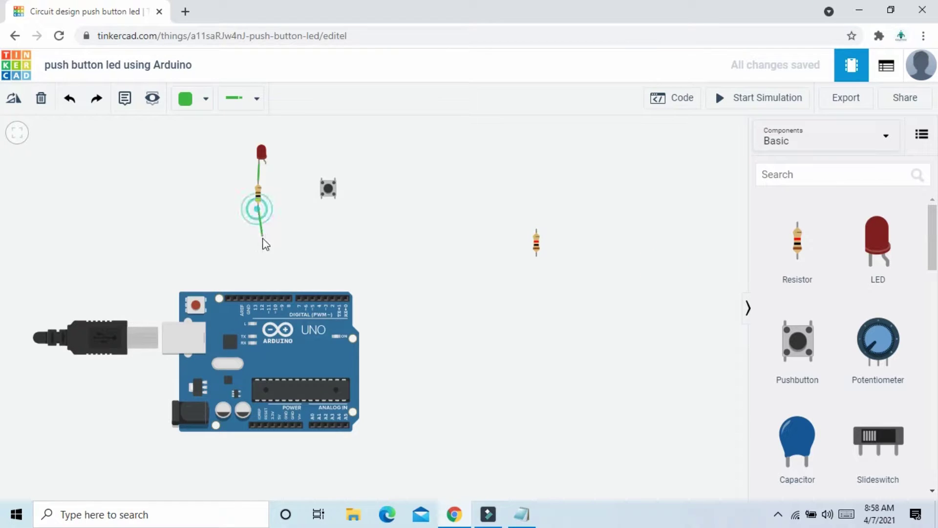
{"action": "left_click", "coordinate": [258, 264]}
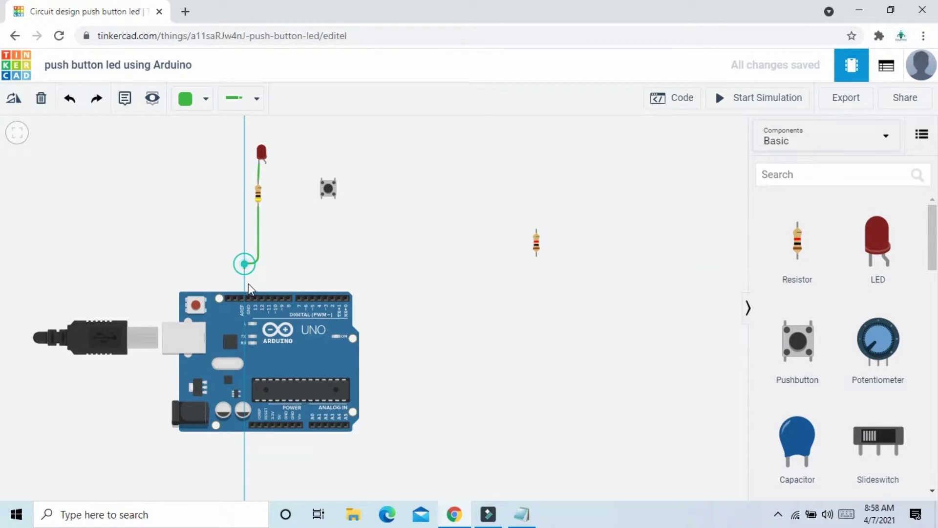
{"action": "left_click", "coordinate": [251, 297]}
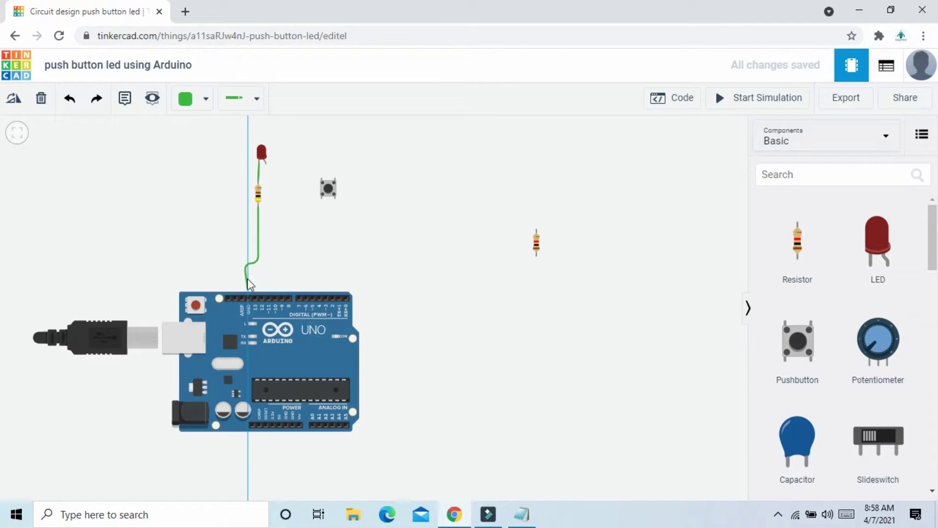
{"action": "left_click", "coordinate": [248, 301]}
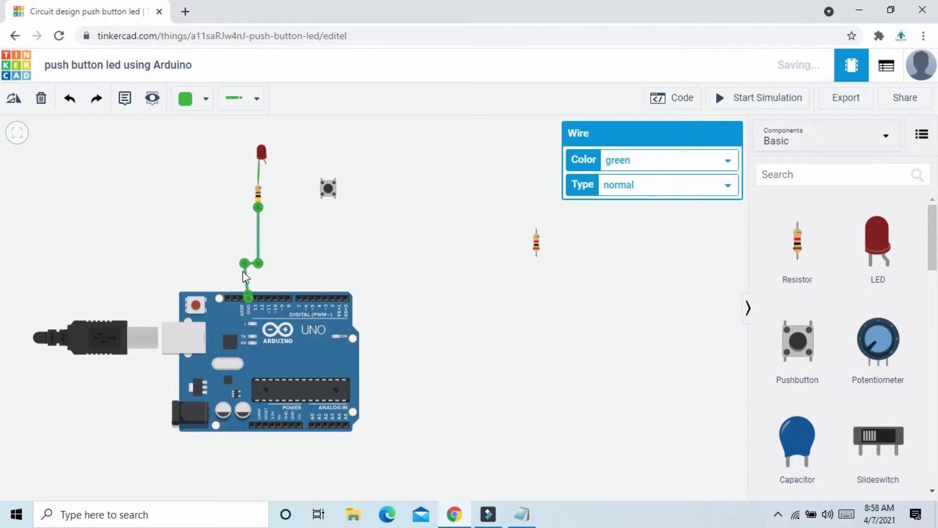
{"action": "left_click_drag", "start_coordinate": [244, 263], "coordinate": [249, 263]}
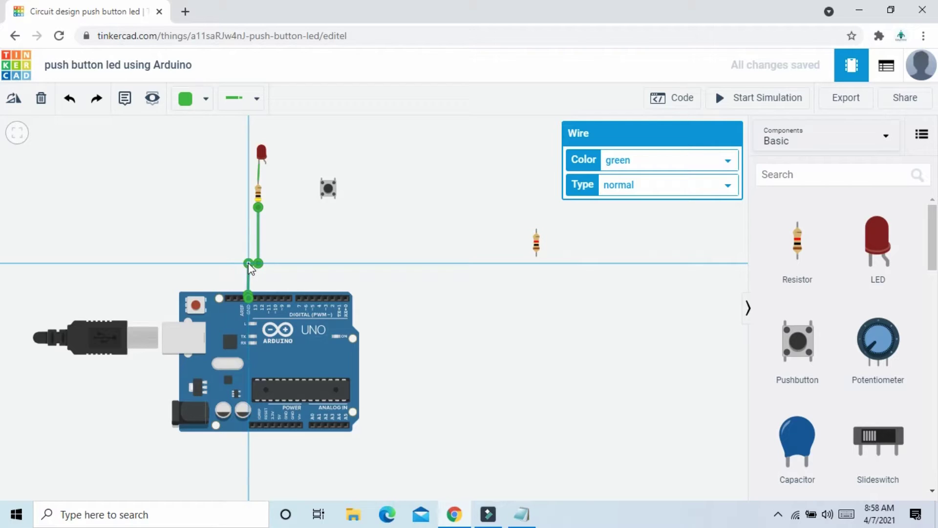
Change the resistor's resistance from 400 to 470 Ω.
{"action": "left_click", "coordinate": [259, 194]}
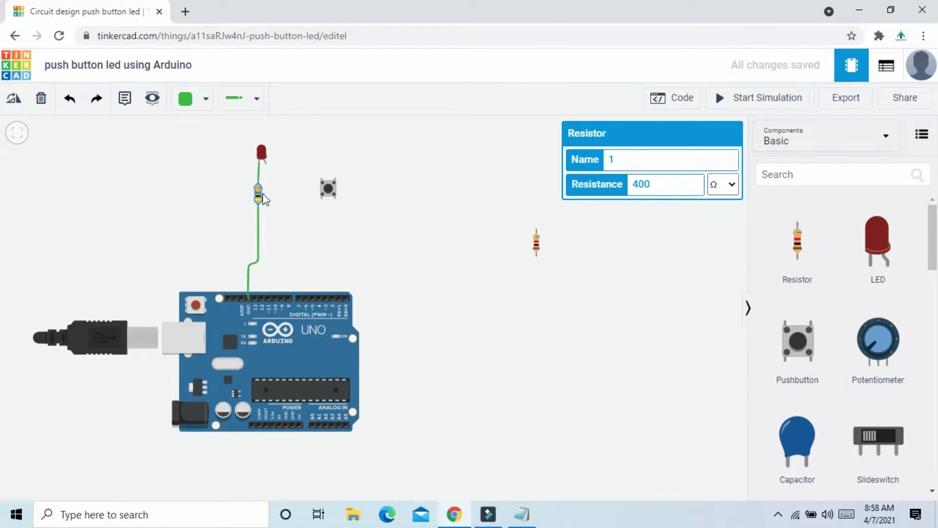
{"action": "left_click", "coordinate": [661, 184]}
{"action": "double_click", "coordinate": [643, 184]}
{"action": "type", "text": "470"}
{"action": "left_click", "coordinate": [603, 242]}
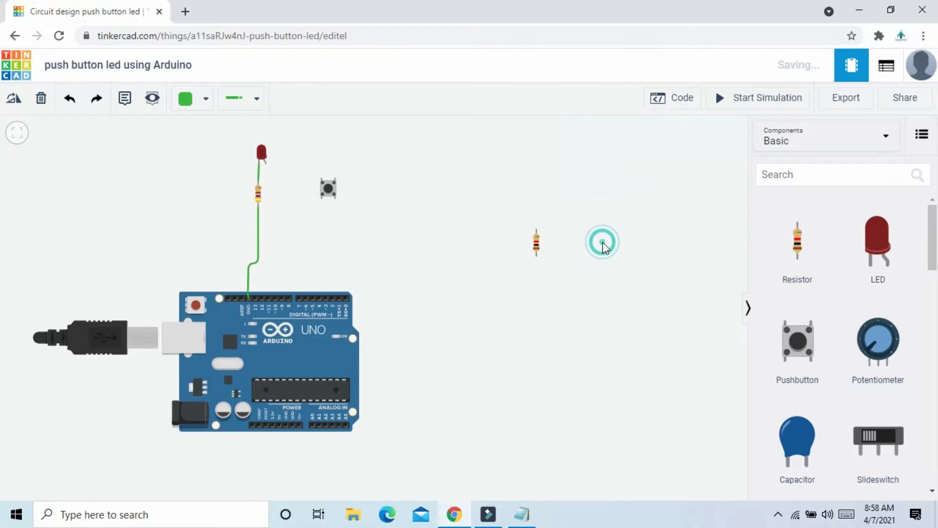
{"action": "left_click", "coordinate": [354, 242]}
Make the ground wire and the LED-to-resistor wire black.
{"action": "left_click", "coordinate": [259, 226]}
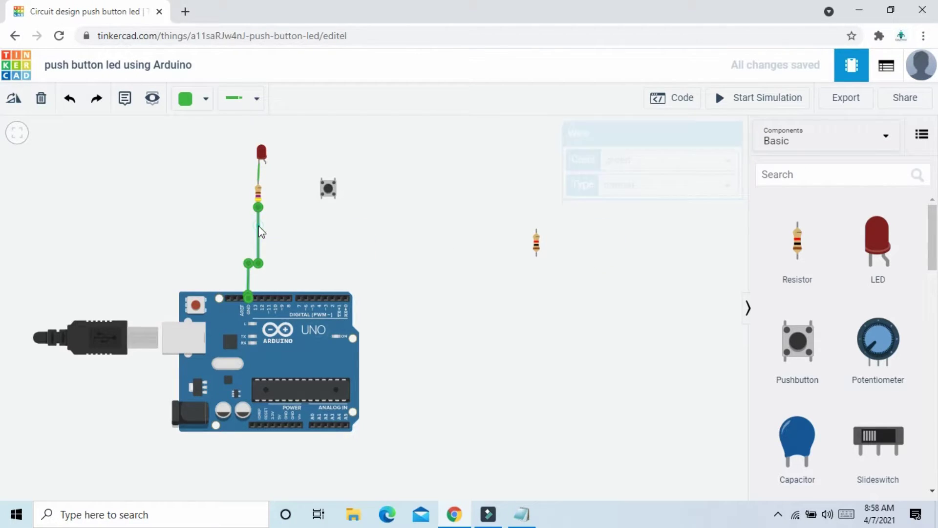
{"action": "left_click", "coordinate": [641, 159]}
{"action": "left_click", "coordinate": [639, 176]}
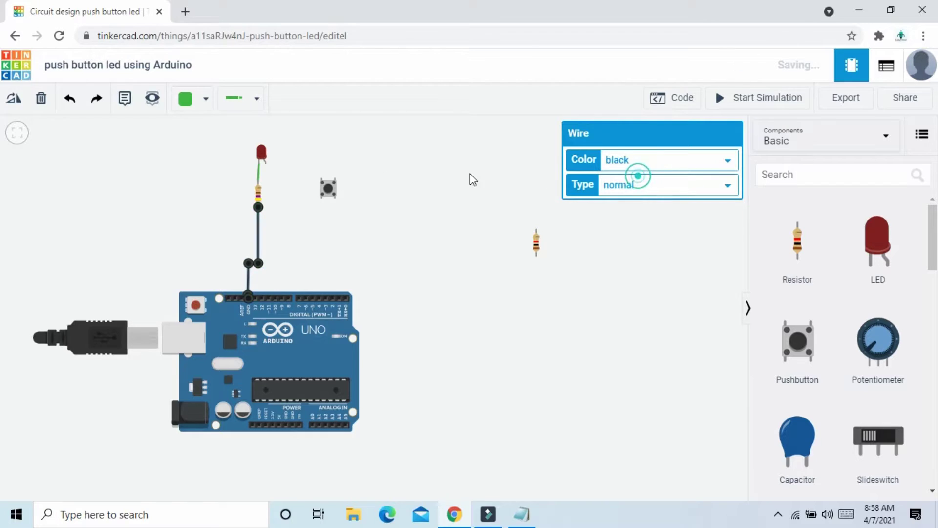
{"action": "left_click", "coordinate": [258, 174]}
{"action": "left_click", "coordinate": [638, 162]}
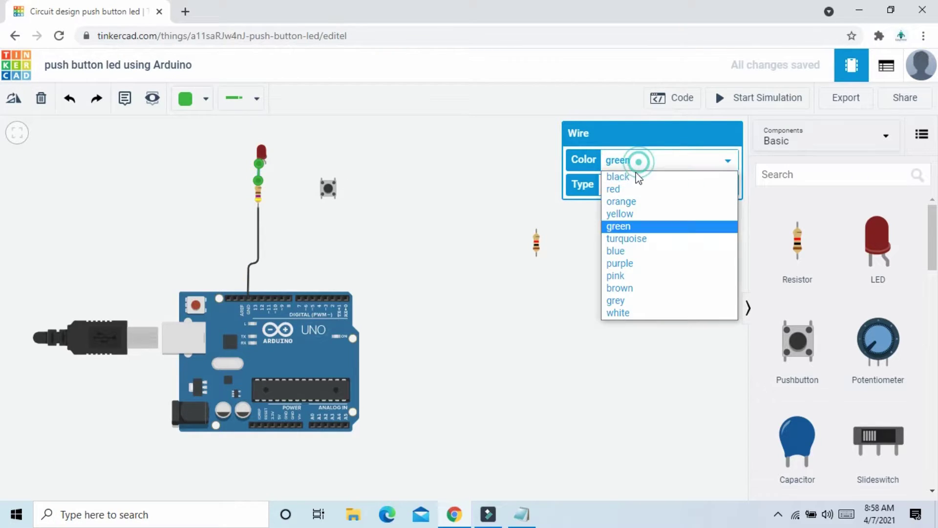
{"action": "left_click", "coordinate": [383, 230]}
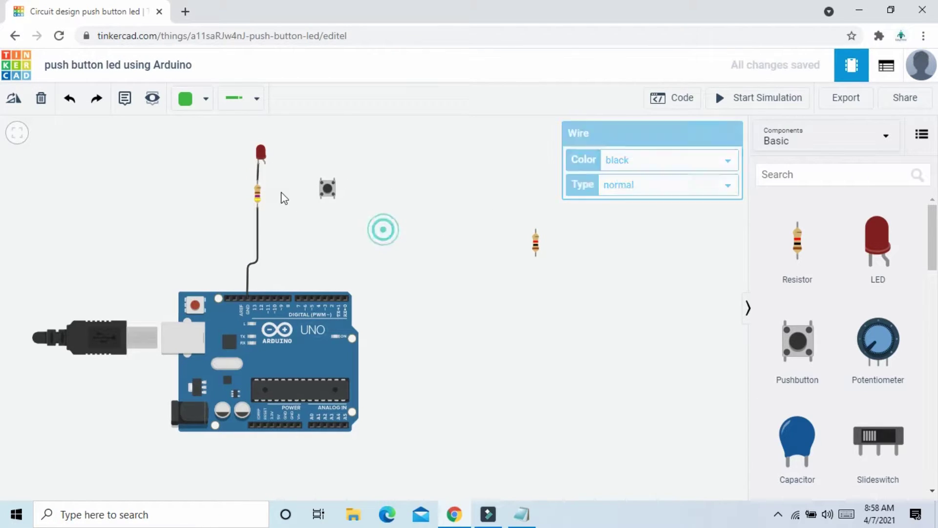
Wire the LED anode to Arduino digital pin 11.
{"action": "left_click", "coordinate": [262, 166]}
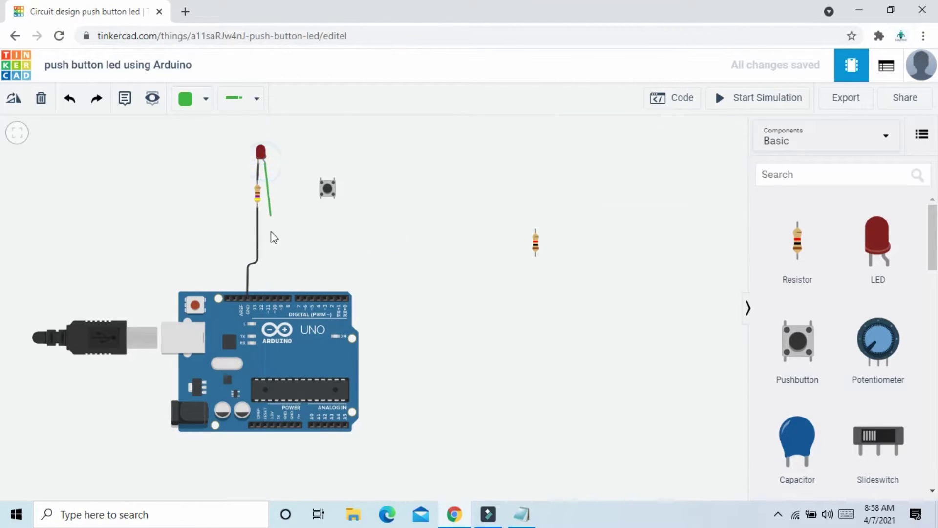
{"action": "left_click", "coordinate": [265, 299]}
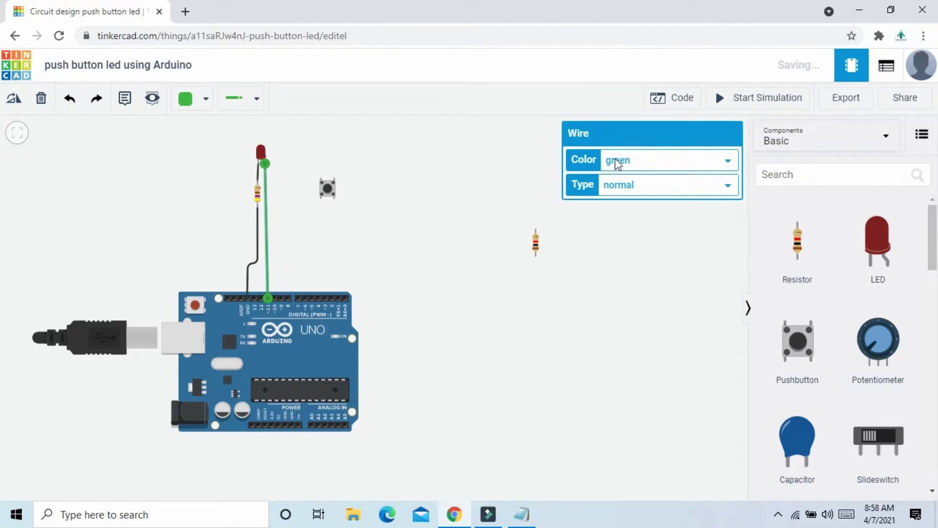
{"action": "left_click", "coordinate": [484, 232]}
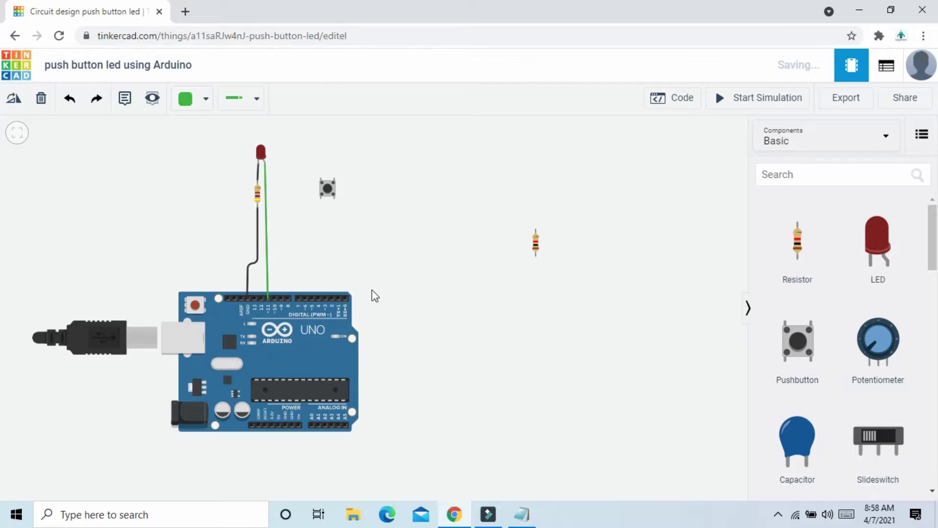
Position the second resistor directly under the pushbutton.
{"action": "left_click_drag", "start_coordinate": [537, 251], "coordinate": [335, 243]}
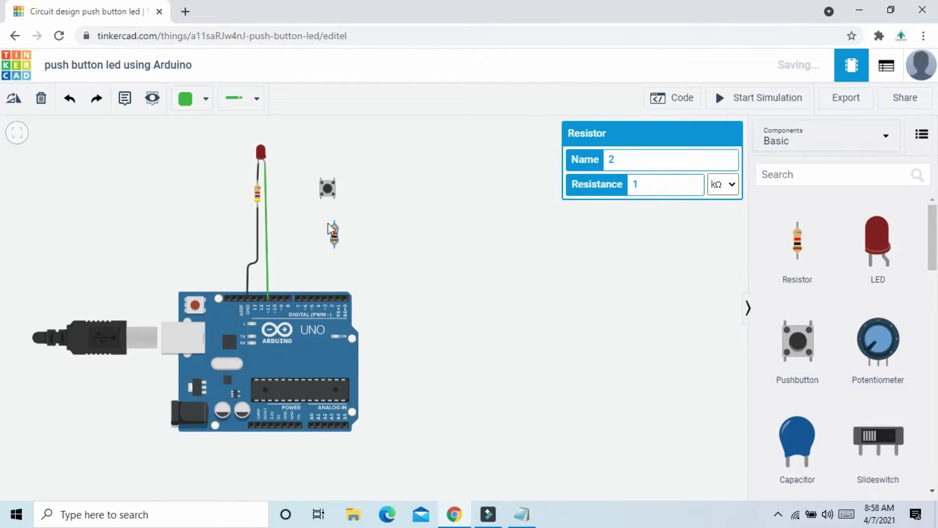
{"action": "left_click_drag", "start_coordinate": [328, 188], "coordinate": [316, 185]}
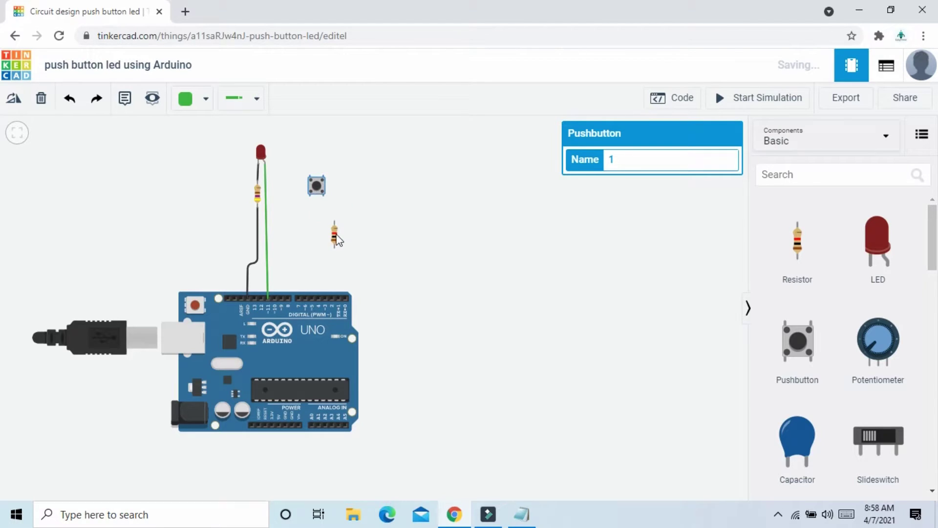
{"action": "left_click_drag", "start_coordinate": [336, 234], "coordinate": [320, 236]}
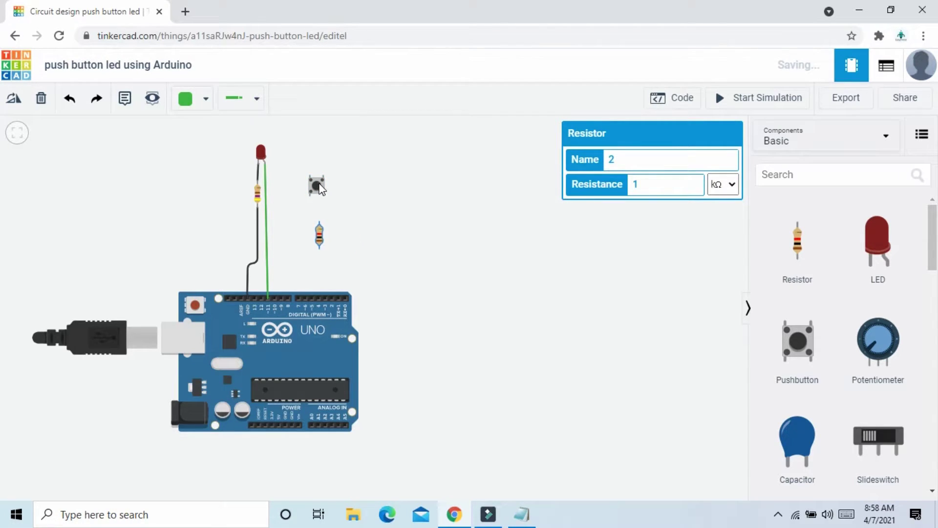
{"action": "left_click_drag", "start_coordinate": [320, 188], "coordinate": [313, 188]}
{"action": "left_click", "coordinate": [319, 242]}
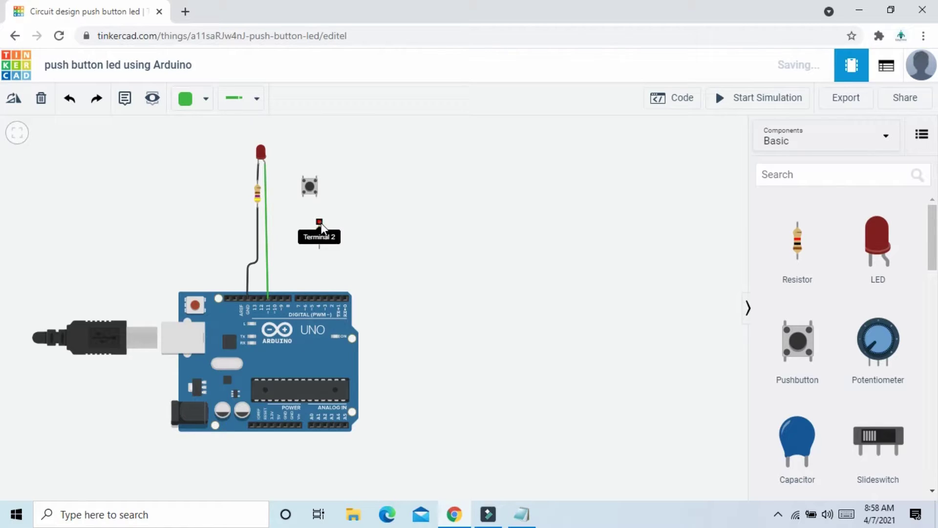
Wire the resistor to the pushbutton and its bottom terminal to Arduino ground.
{"action": "left_click_drag", "start_coordinate": [321, 223], "coordinate": [316, 196]}
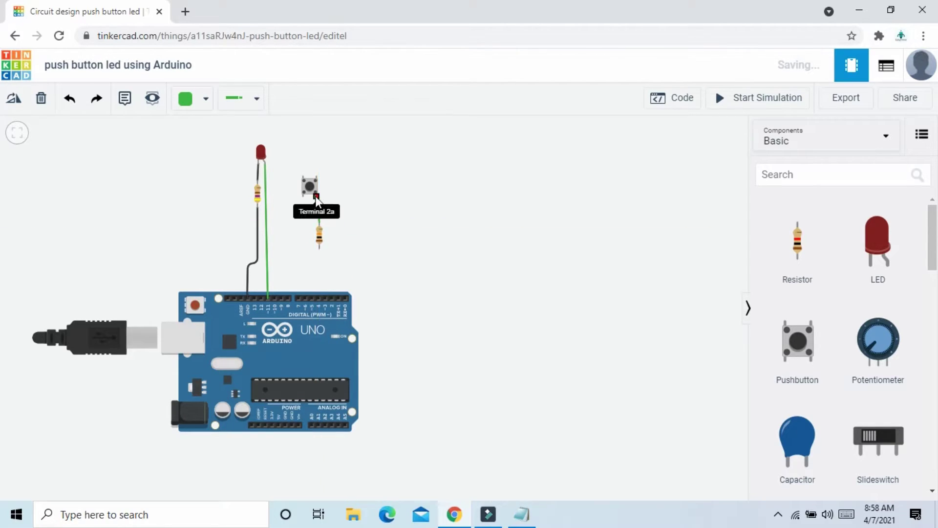
{"action": "left_click", "coordinate": [316, 196]}
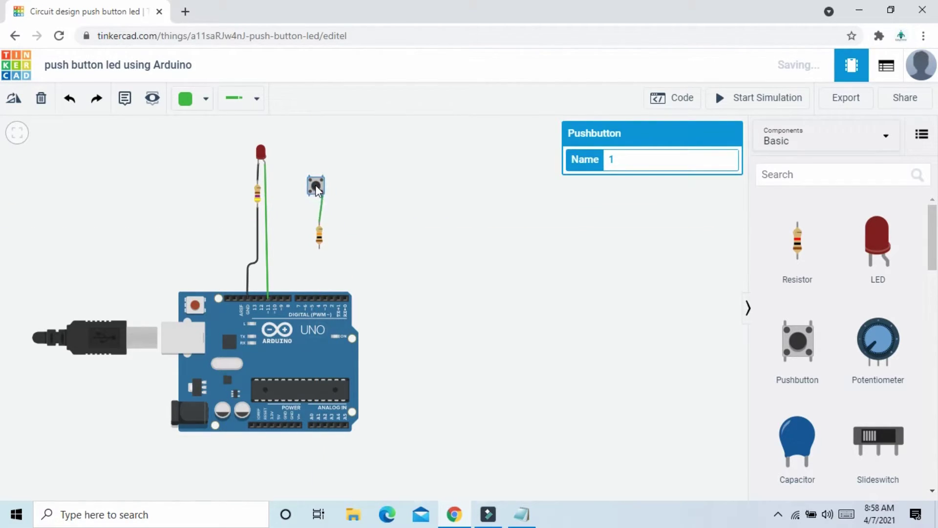
{"action": "left_click", "coordinate": [320, 248]}
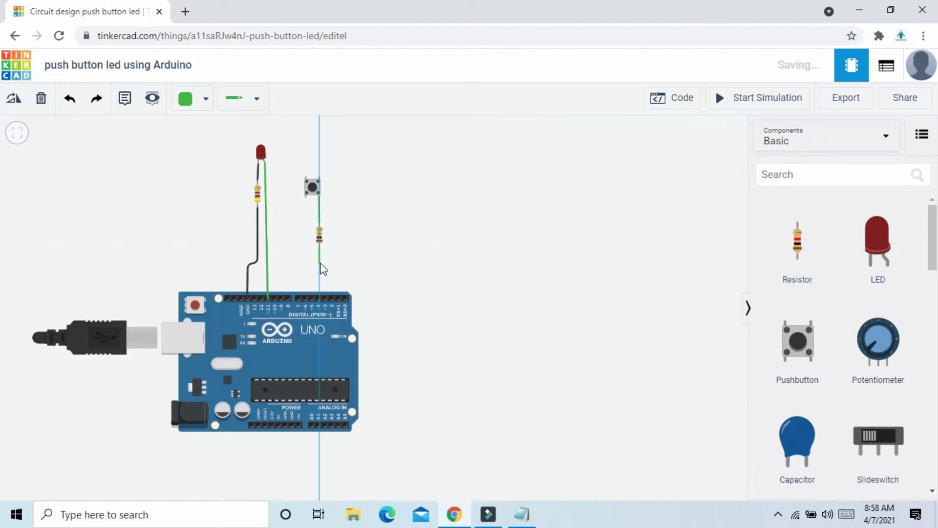
{"action": "left_click", "coordinate": [250, 268]}
{"action": "left_click", "coordinate": [248, 299]}
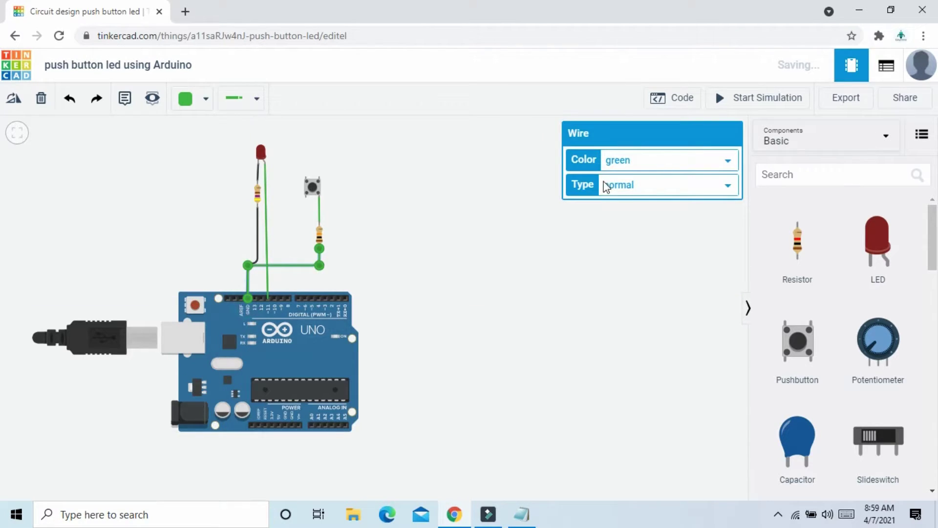
Make both the ground wire and the pushbutton-to-resistor wire black.
{"action": "left_click", "coordinate": [625, 160]}
{"action": "left_click", "coordinate": [625, 178]}
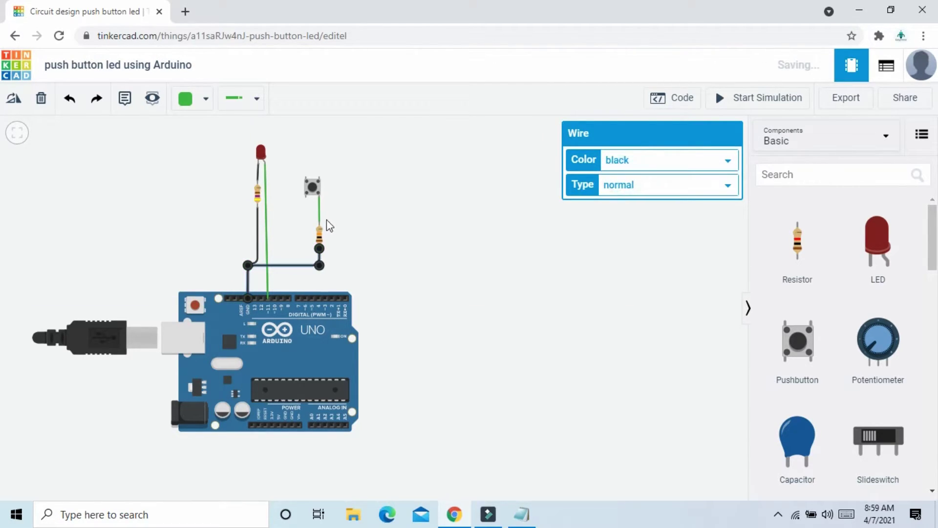
{"action": "left_click", "coordinate": [321, 216]}
{"action": "left_click", "coordinate": [636, 161]}
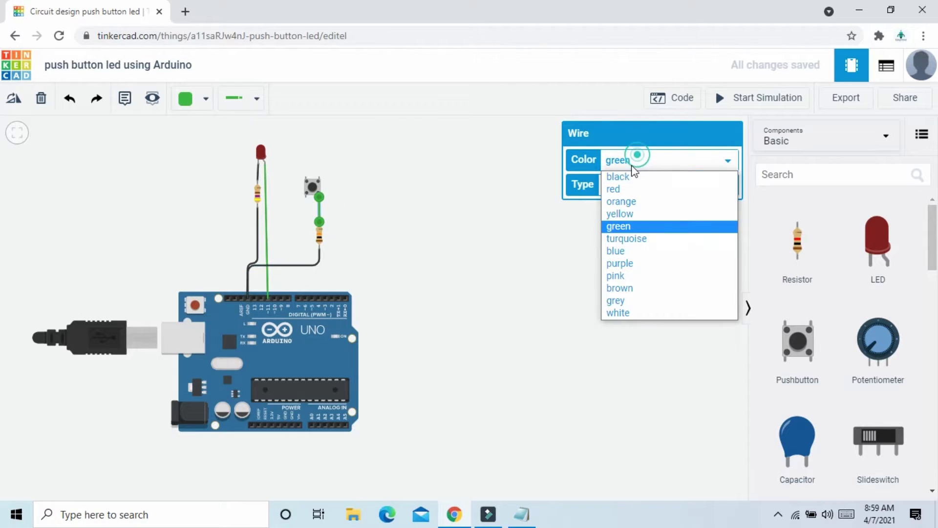
{"action": "left_click", "coordinate": [629, 178]}
Add a yellow wire from digital pin 2 to the pushbutton.
{"action": "left_click", "coordinate": [413, 253]}
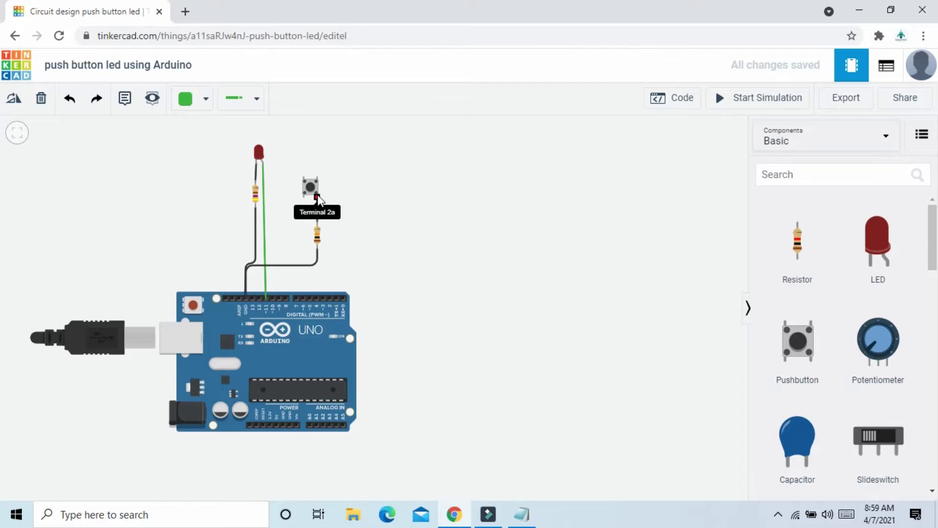
{"action": "left_click", "coordinate": [327, 297]}
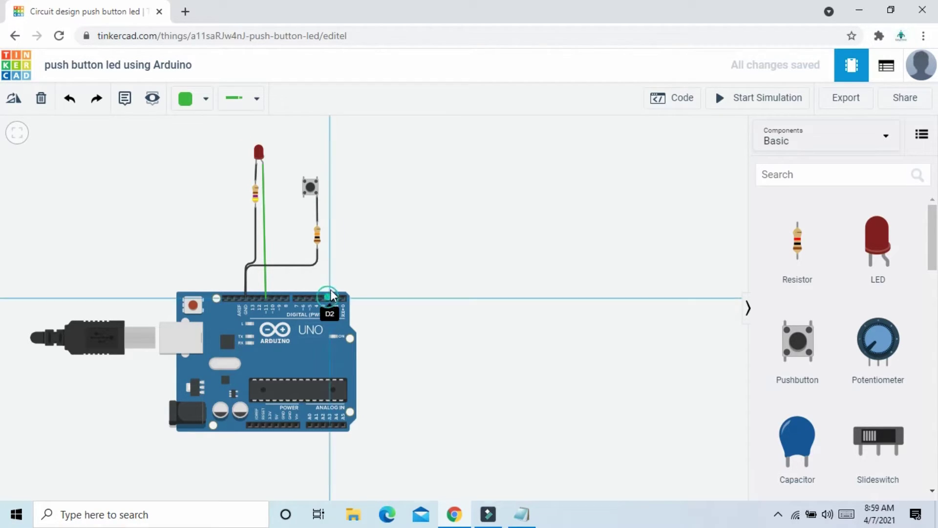
{"action": "left_click", "coordinate": [318, 196]}
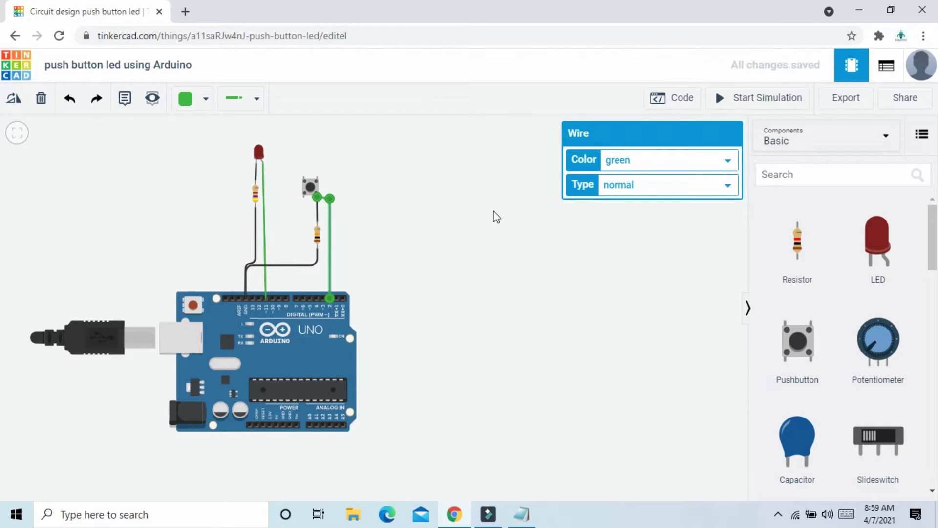
{"action": "left_click", "coordinate": [629, 161]}
{"action": "left_click", "coordinate": [626, 214]}
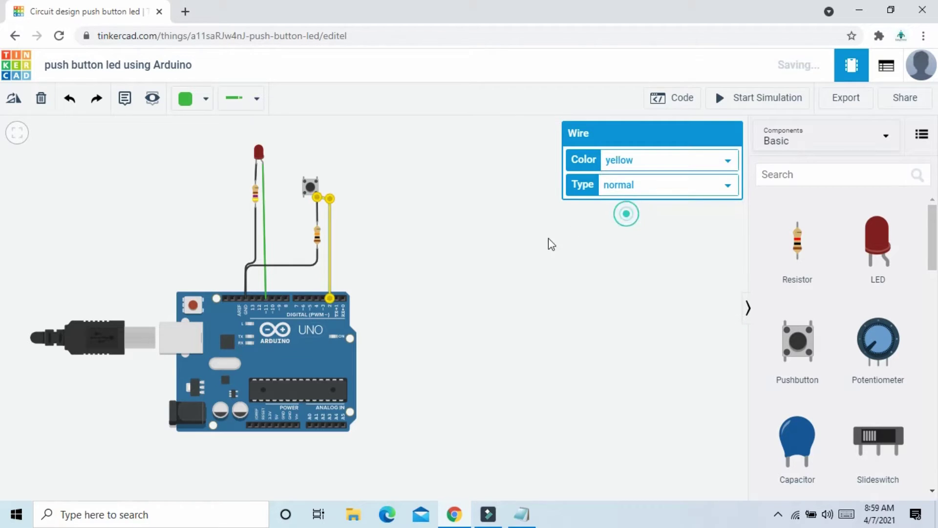
Run a red wire from the pushbutton's other terminal around the board to 5V.
{"action": "left_click", "coordinate": [304, 175]}
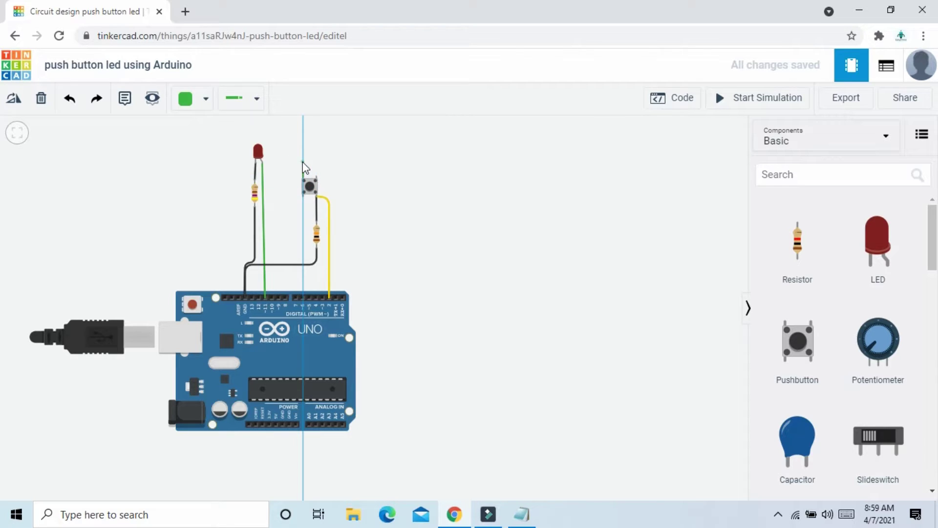
{"action": "left_click", "coordinate": [387, 162]}
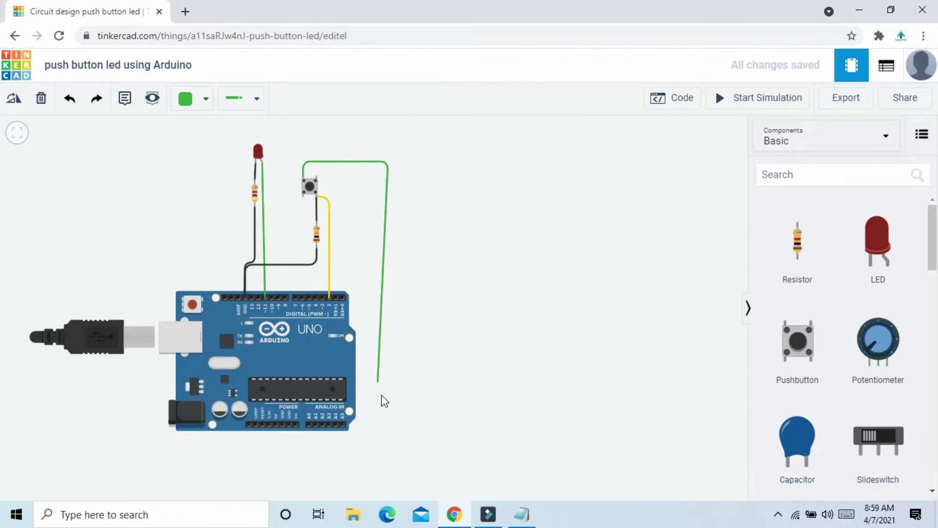
{"action": "left_click", "coordinate": [388, 458]}
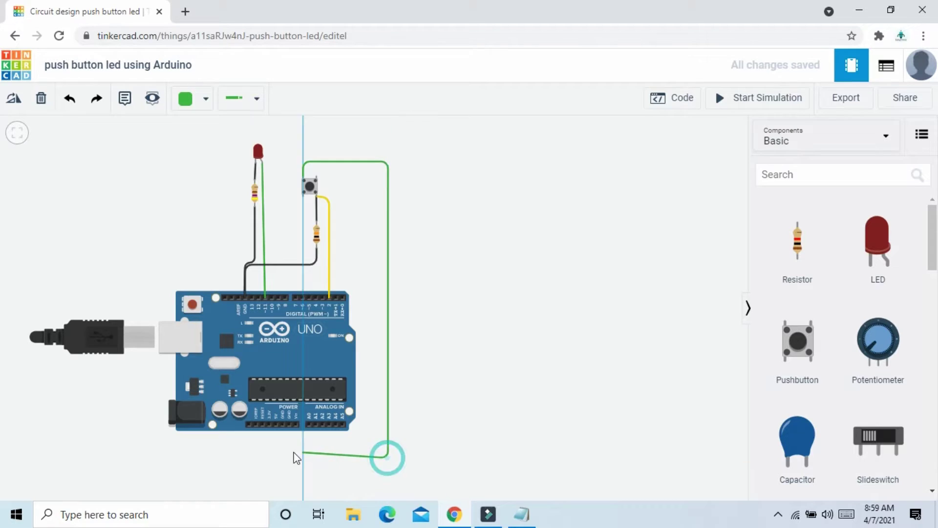
{"action": "left_click", "coordinate": [279, 457]}
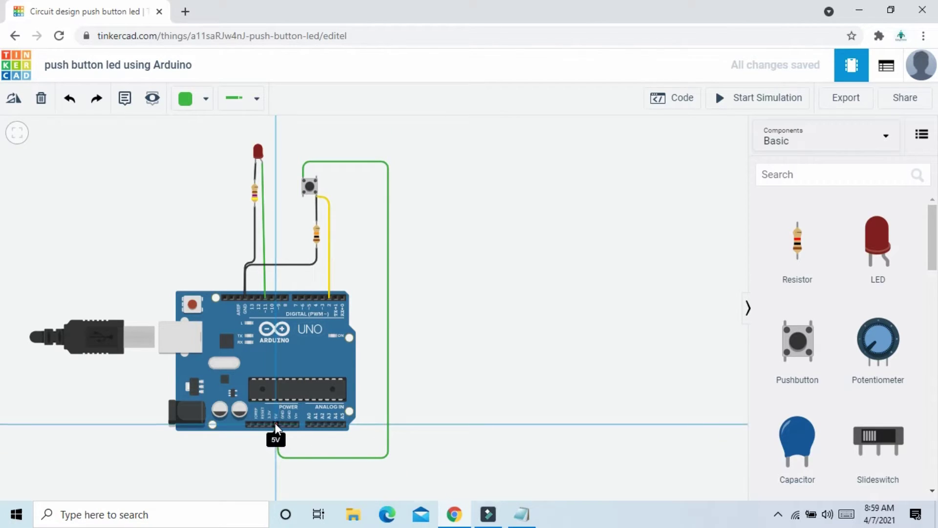
{"action": "left_click", "coordinate": [276, 424]}
{"action": "left_click_drag", "start_coordinate": [279, 458], "coordinate": [276, 458]}
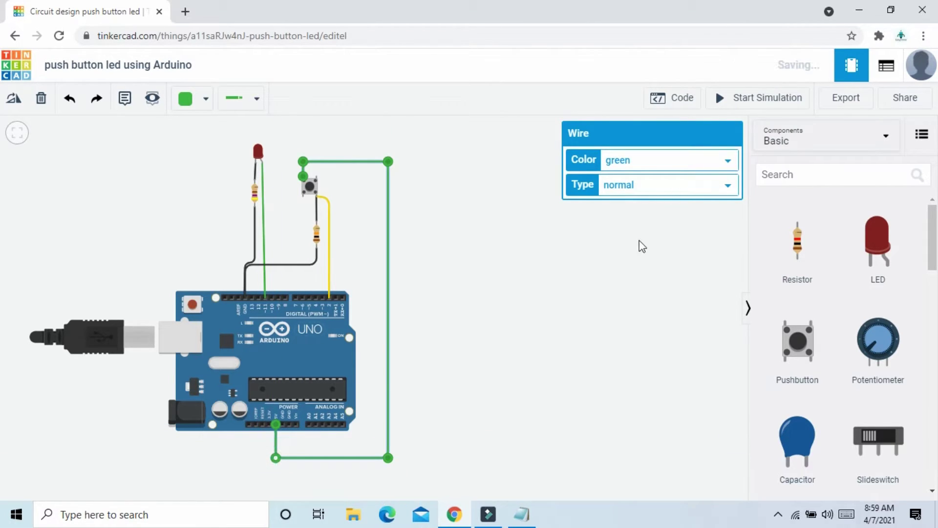
{"action": "left_click", "coordinate": [645, 160]}
{"action": "left_click", "coordinate": [616, 188]}
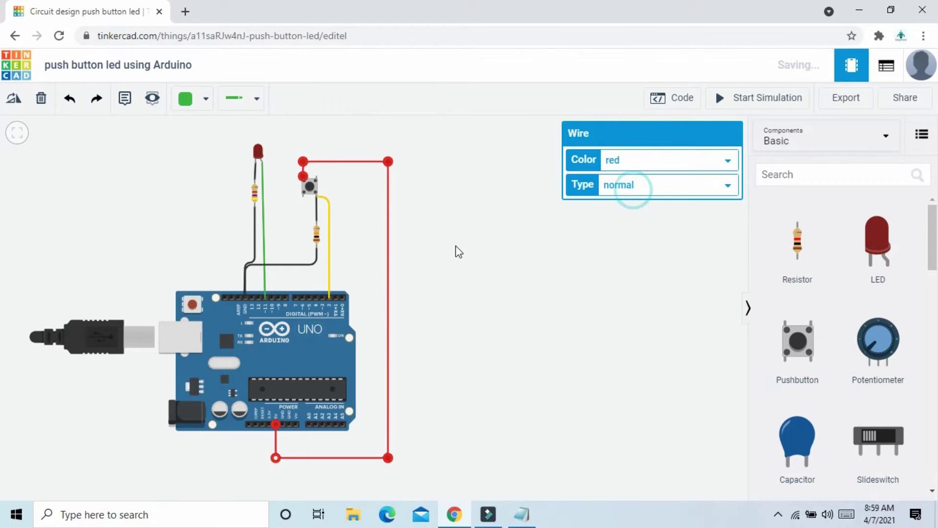
{"action": "left_click", "coordinate": [454, 249]}
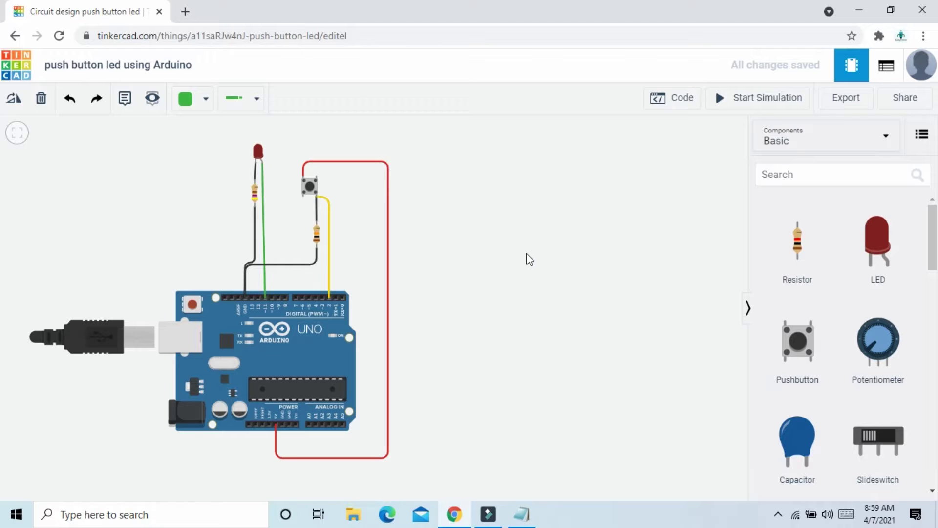
Open the code editor in Blocks mode and delete the default blink blocks.
{"action": "left_click", "coordinate": [688, 98]}
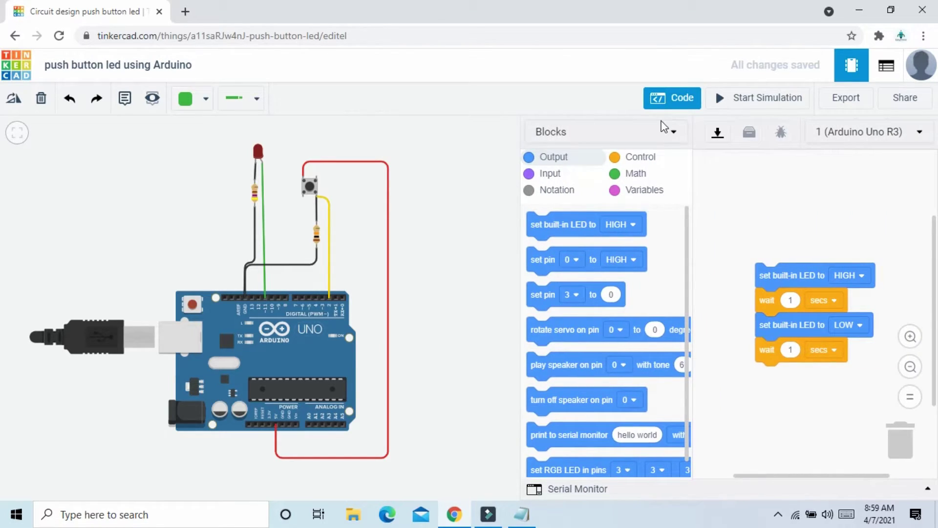
{"action": "left_click", "coordinate": [663, 131]}
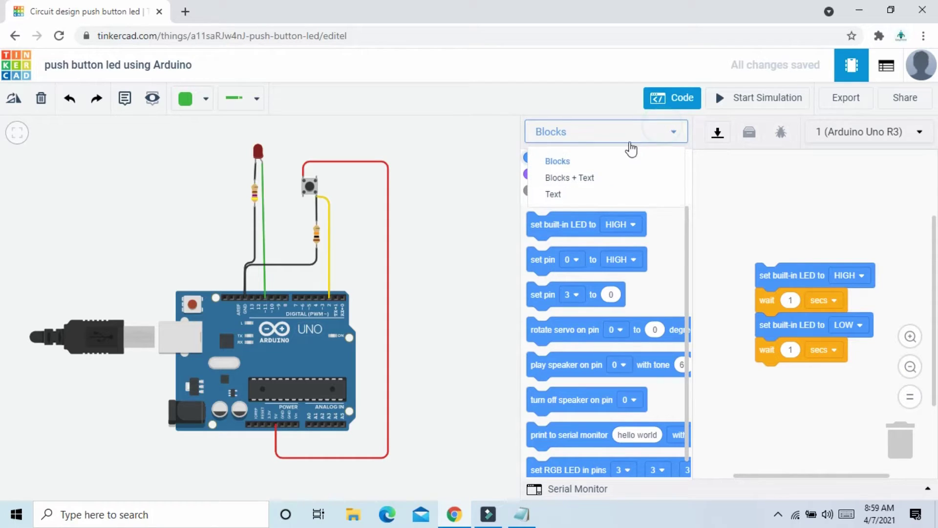
{"action": "left_click", "coordinate": [613, 162]}
{"action": "left_click_drag", "start_coordinate": [796, 283], "coordinate": [605, 330]}
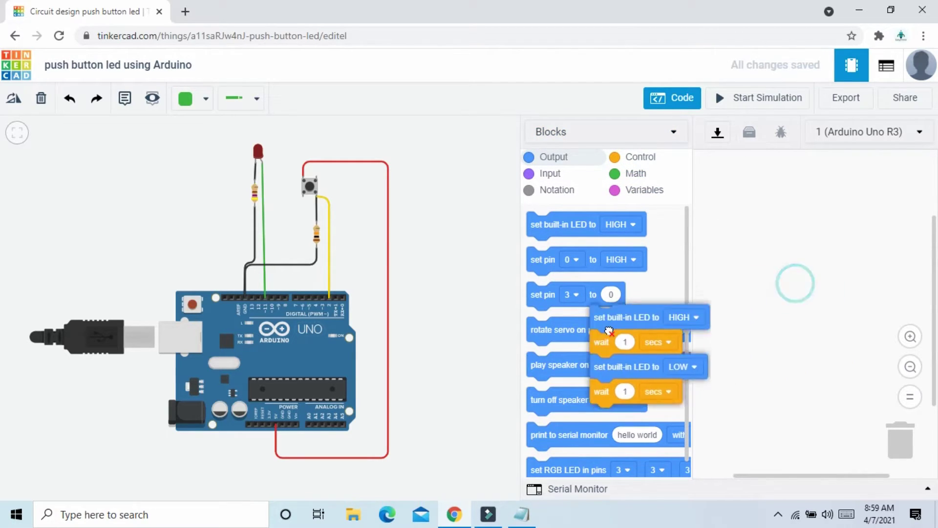
Create a variable named 'Button' and add a 'set Button to' block.
{"action": "left_click", "coordinate": [645, 193]}
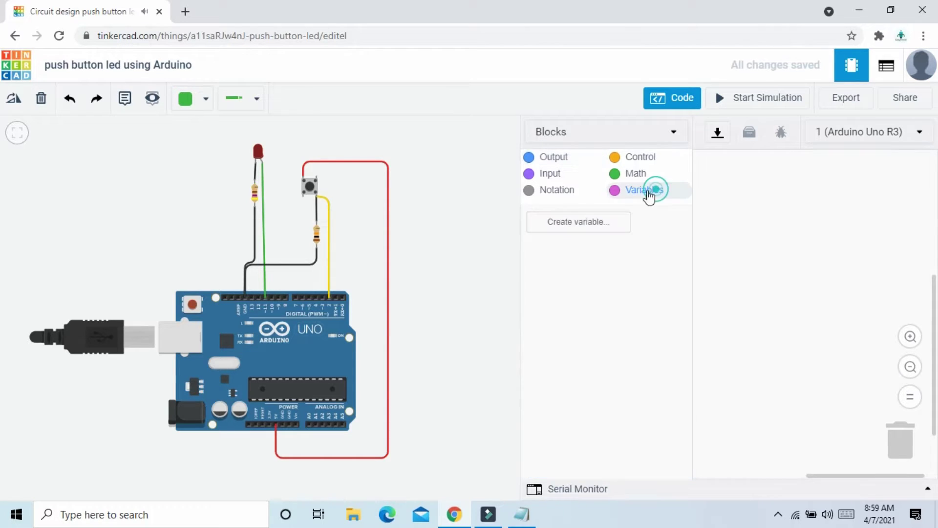
{"action": "left_click", "coordinate": [571, 230]}
{"action": "type", "text": "Button"}
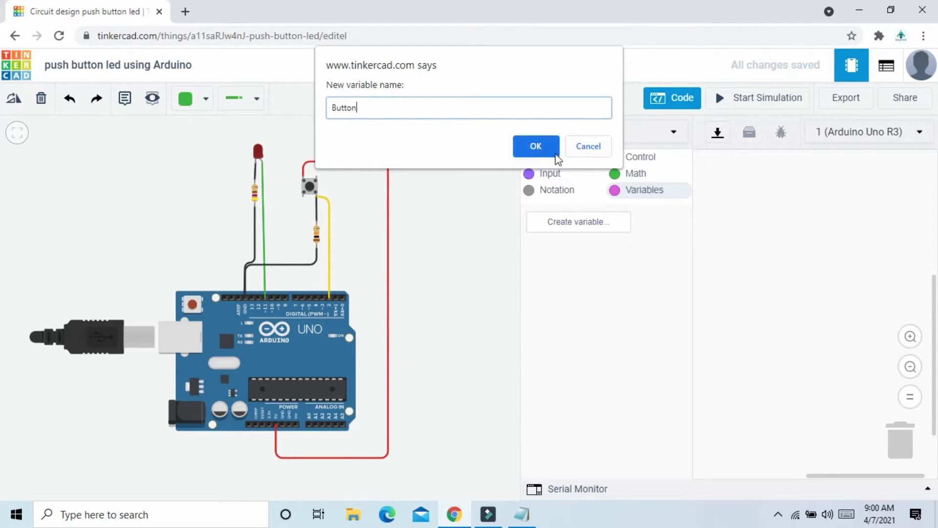
{"action": "left_click", "coordinate": [537, 146]}
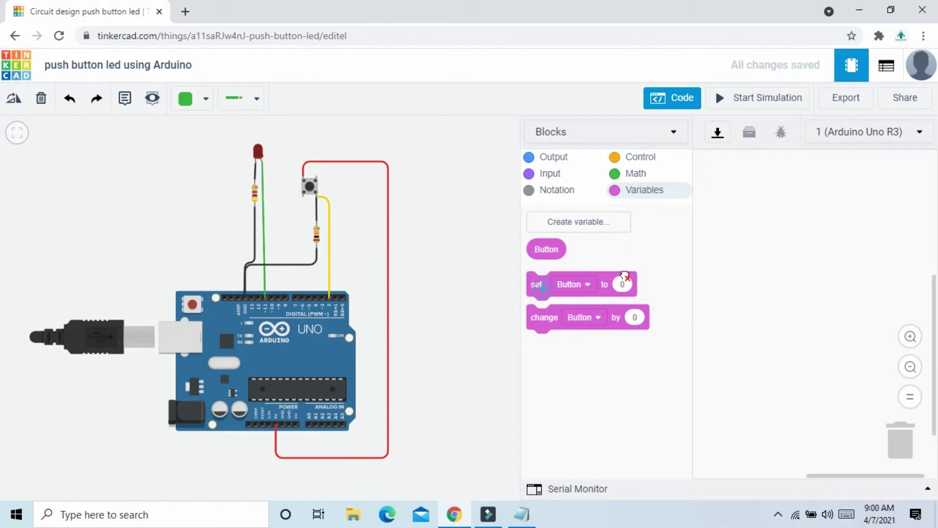
{"action": "left_click_drag", "start_coordinate": [539, 287], "coordinate": [745, 201]}
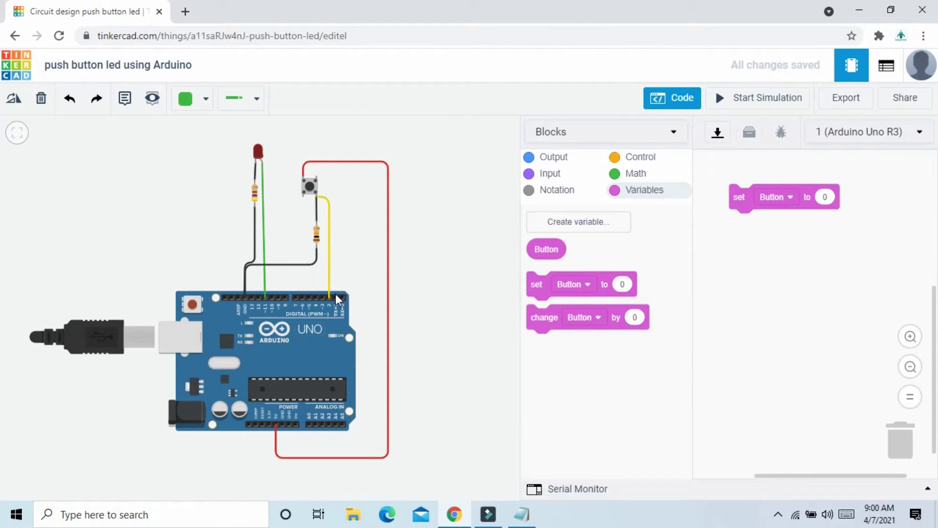
Set Button to 'read digital pin' 2 and move the block to the workspace top.
{"action": "left_click", "coordinate": [549, 177]}
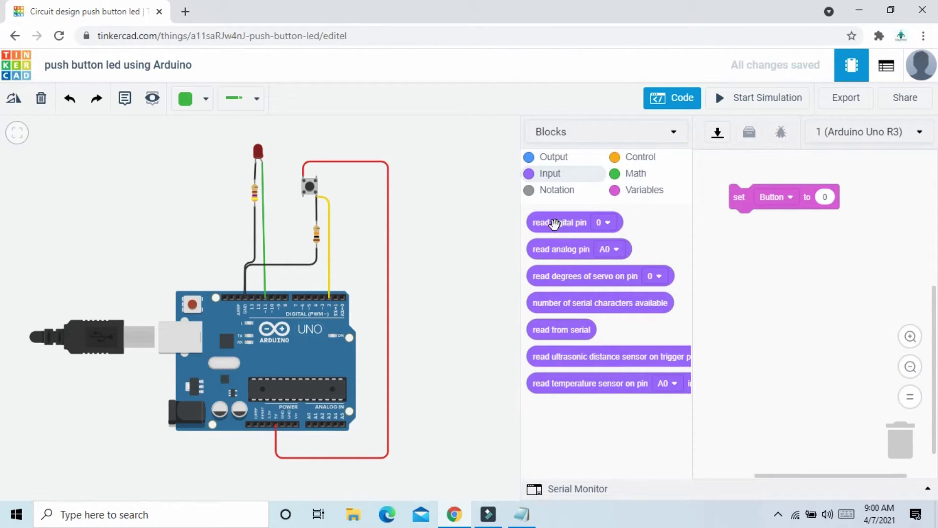
{"action": "mouse_move", "coordinate": [557, 225]}
{"action": "left_mouse_down"}
{"action": "mouse_move", "coordinate": [862, 201]}
{"action": "mouse_move", "coordinate": [838, 198]}
{"action": "left_mouse_up"}
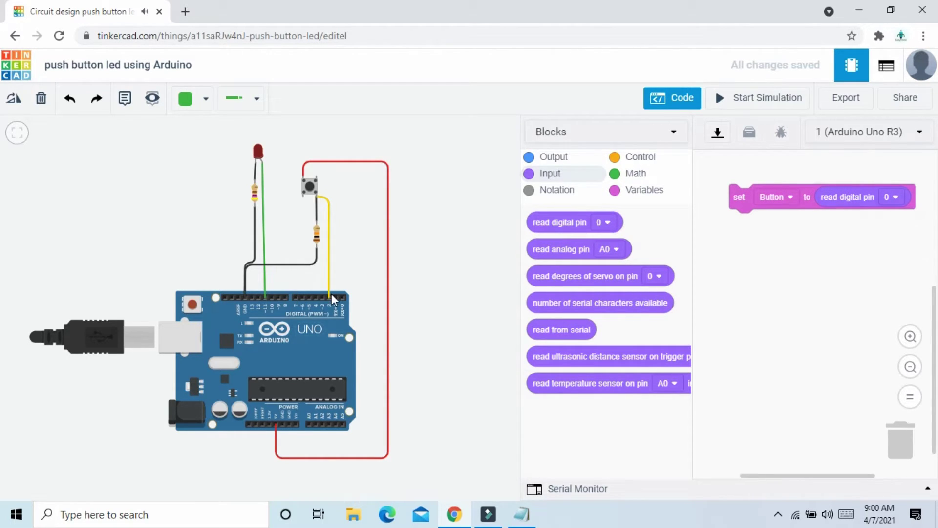
{"action": "left_click", "coordinate": [894, 199]}
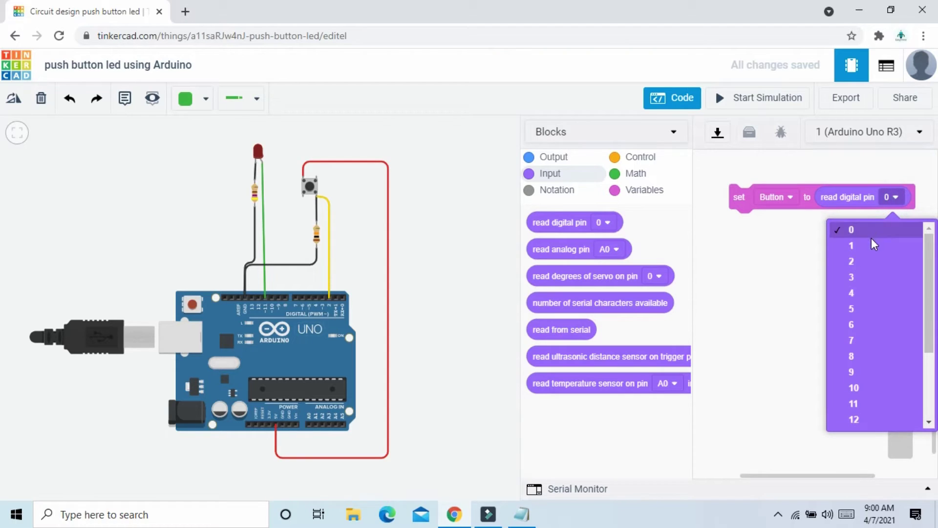
{"action": "left_click", "coordinate": [870, 257]}
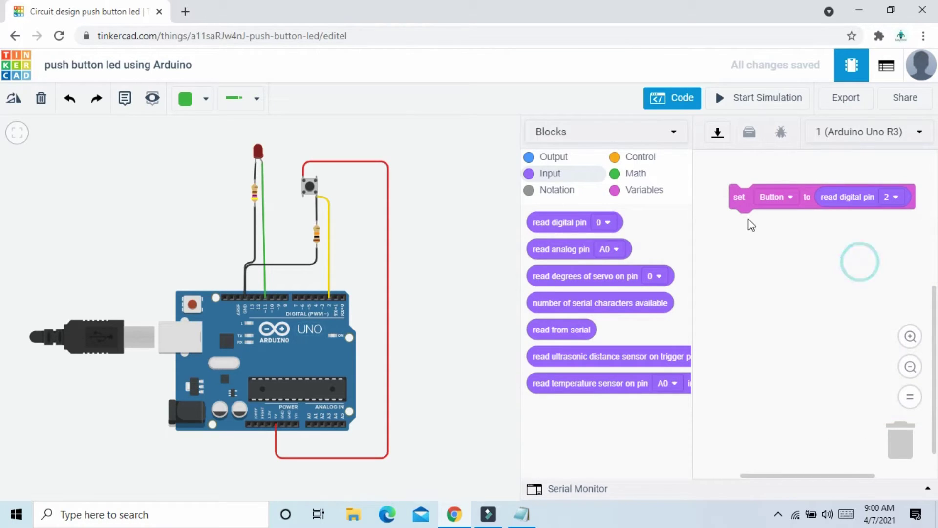
{"action": "left_click_drag", "start_coordinate": [739, 198], "coordinate": [712, 190]}
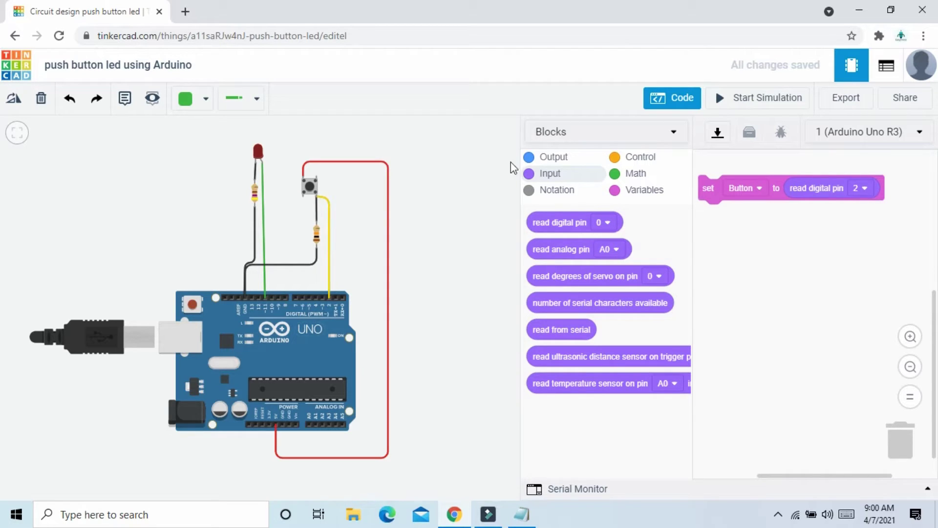
Add a 'print to serial monitor' block under 'set Button', printing the Button variable.
{"action": "left_click", "coordinate": [555, 159]}
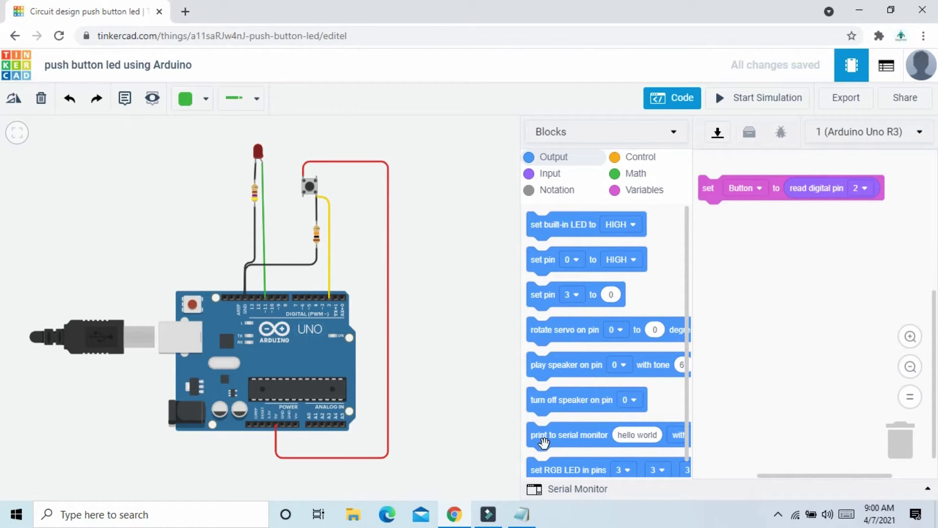
{"action": "left_click_drag", "start_coordinate": [543, 443], "coordinate": [716, 226]}
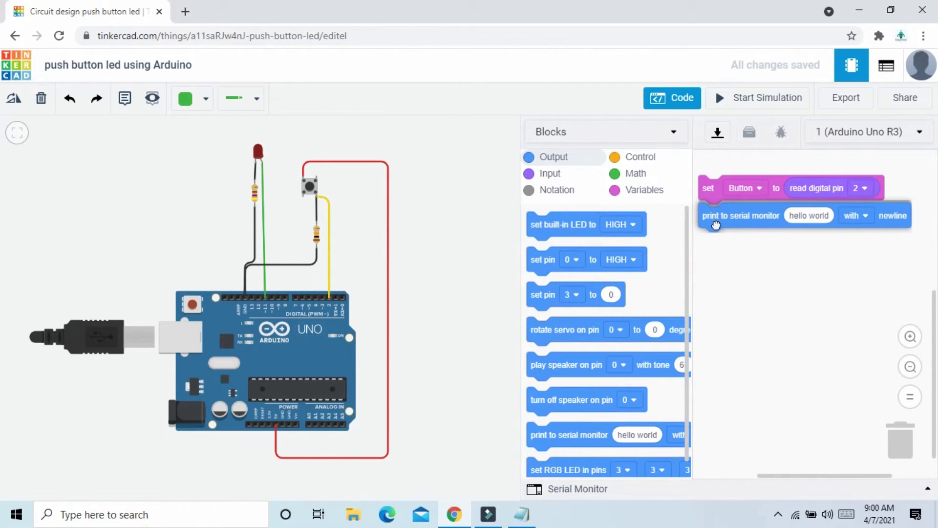
{"action": "left_click_drag", "start_coordinate": [708, 188], "coordinate": [717, 187]}
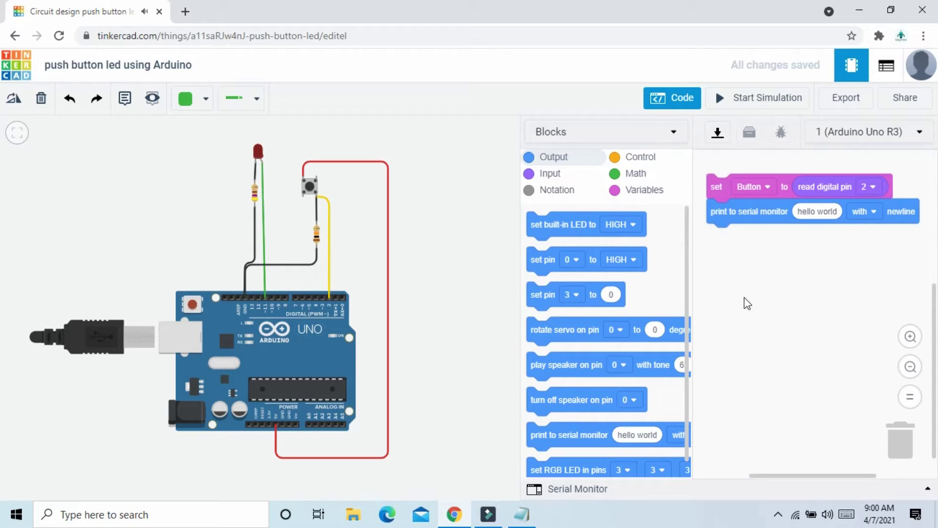
{"action": "left_click", "coordinate": [655, 192]}
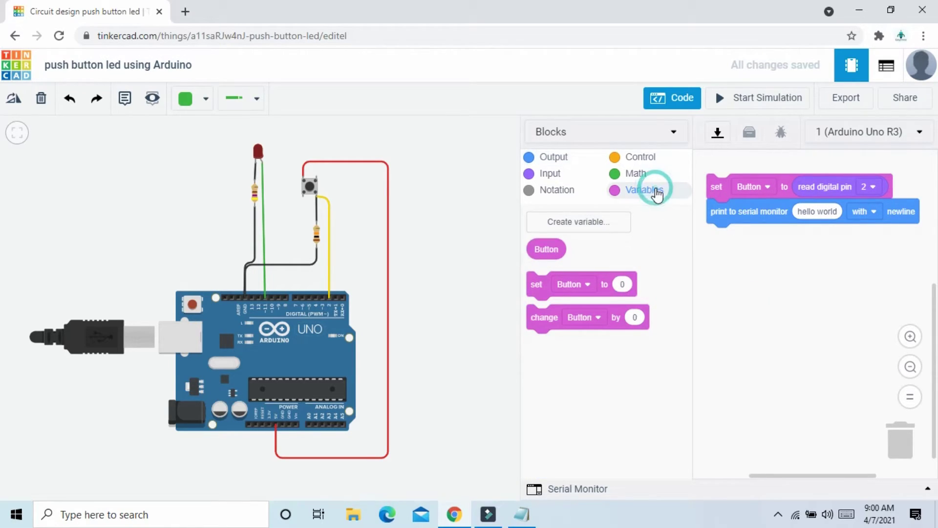
{"action": "left_click_drag", "start_coordinate": [547, 252], "coordinate": [820, 215]}
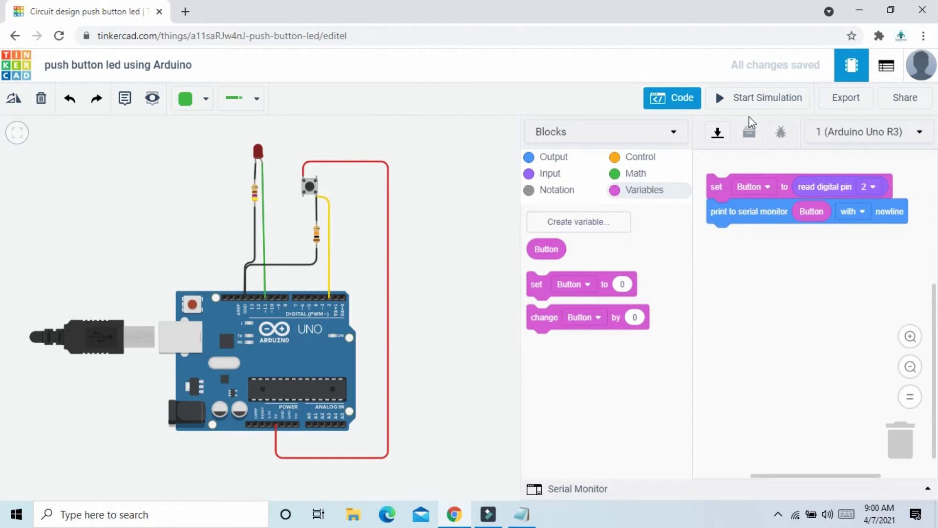
{"action": "left_click", "coordinate": [759, 104]}
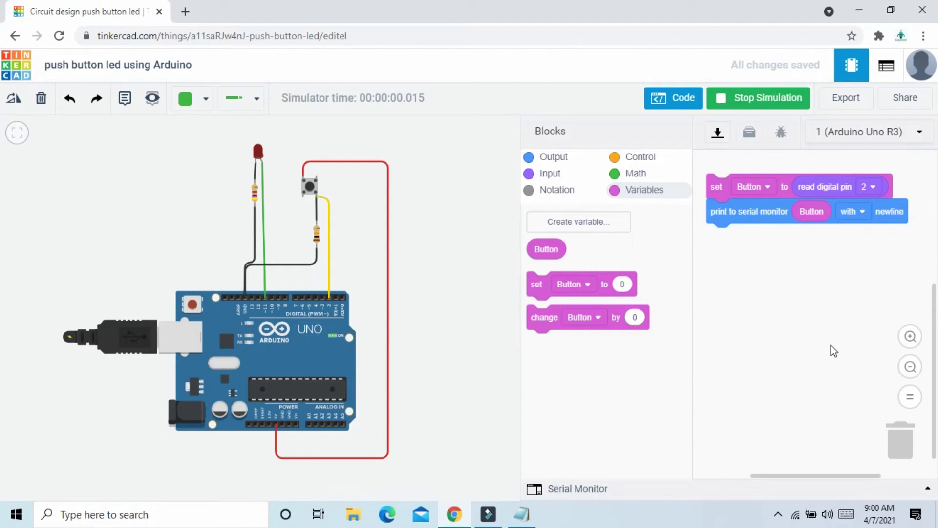
{"action": "left_click", "coordinate": [927, 489]}
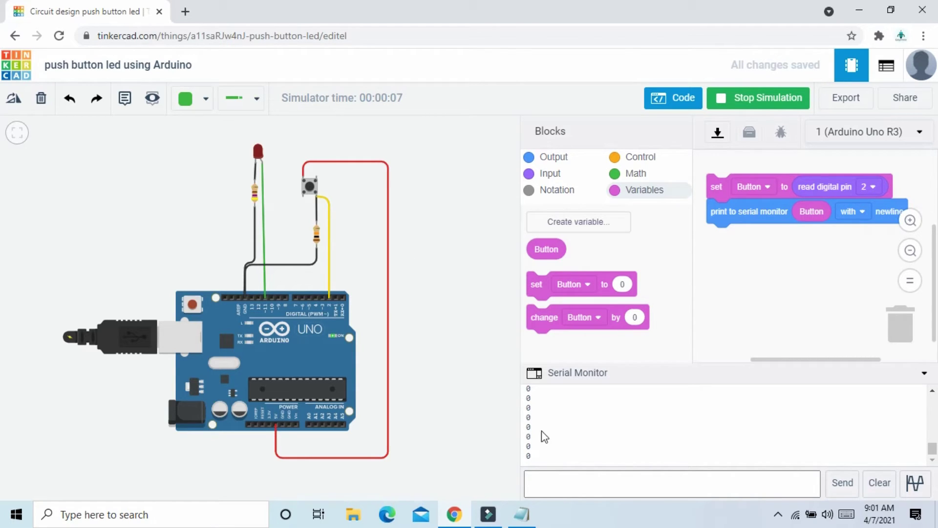
{"action": "left_click", "coordinate": [310, 183]}
{"action": "left_click", "coordinate": [737, 105]}
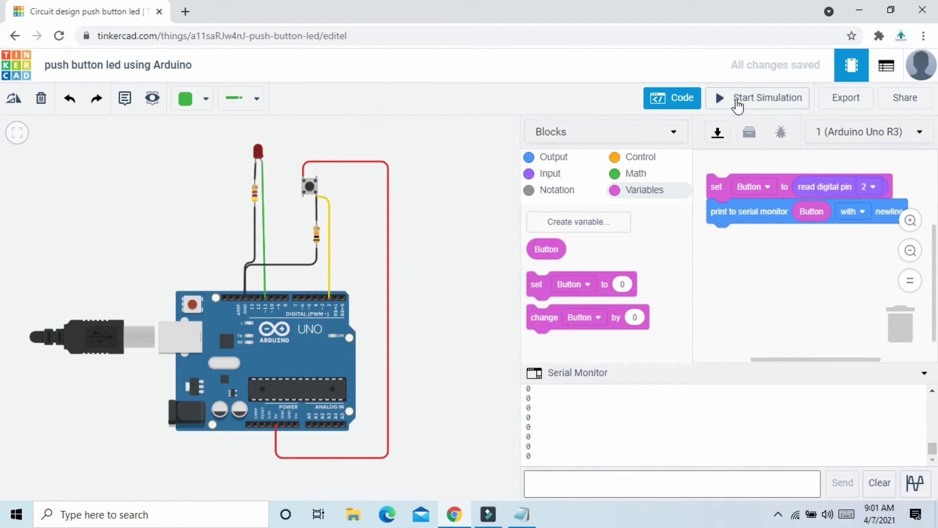
{"action": "left_click", "coordinate": [925, 373]}
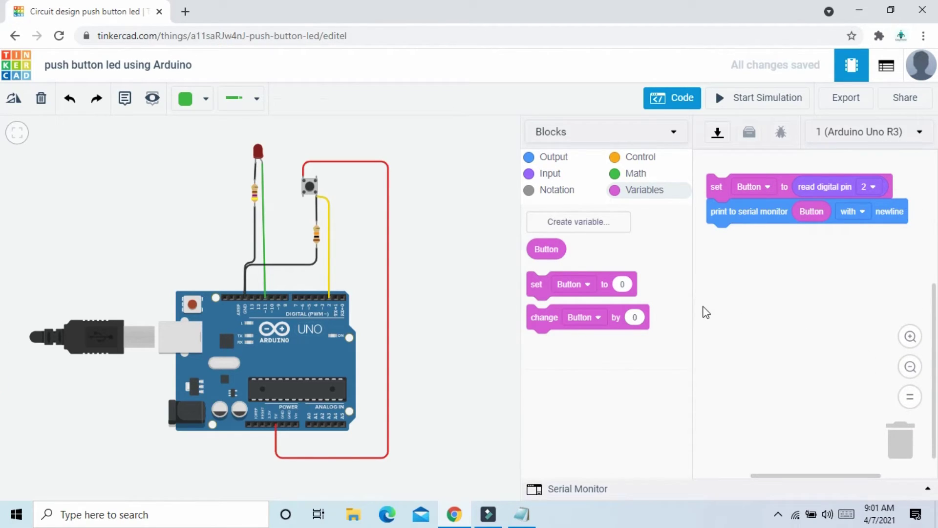
Add an if/else block after the print, with the condition 'Button = 1'.
{"action": "left_click", "coordinate": [641, 157]}
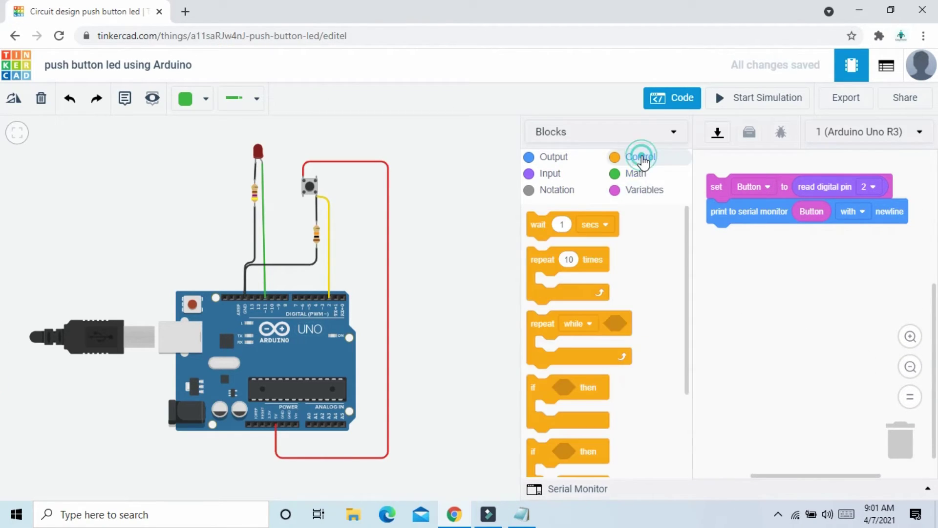
{"action": "scroll", "coordinate": [643, 305], "scroll_direction": "down", "scroll_amount": 3}
{"action": "scroll", "coordinate": [643, 306], "scroll_direction": "down", "scroll_amount": 1}
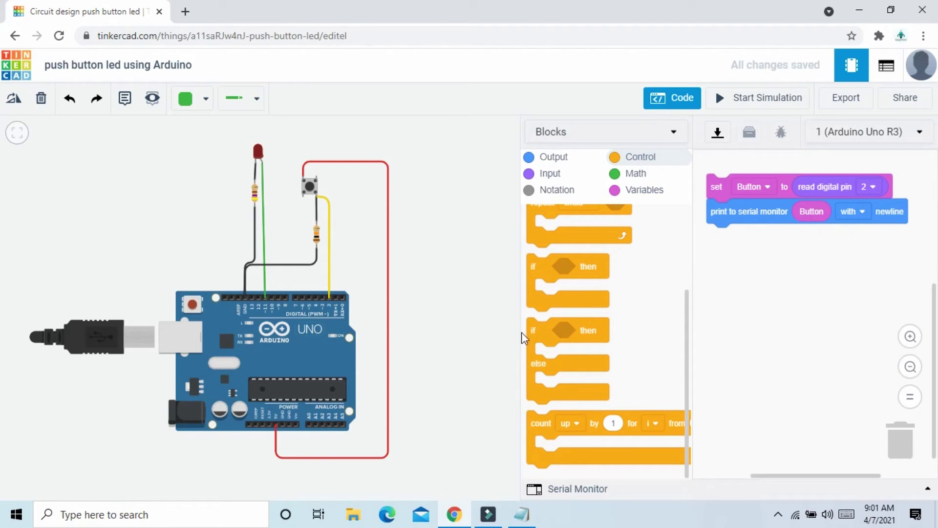
{"action": "left_click_drag", "start_coordinate": [544, 333], "coordinate": [727, 233]}
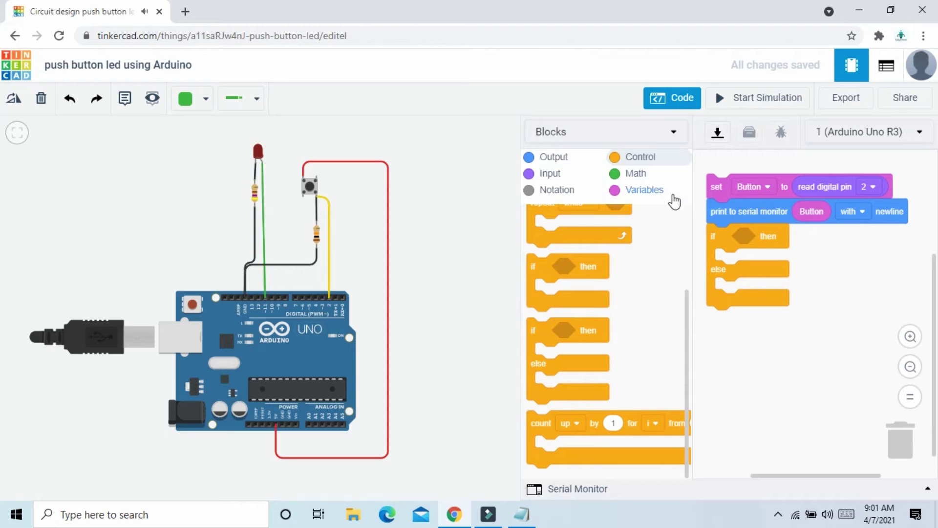
{"action": "left_click", "coordinate": [636, 174]}
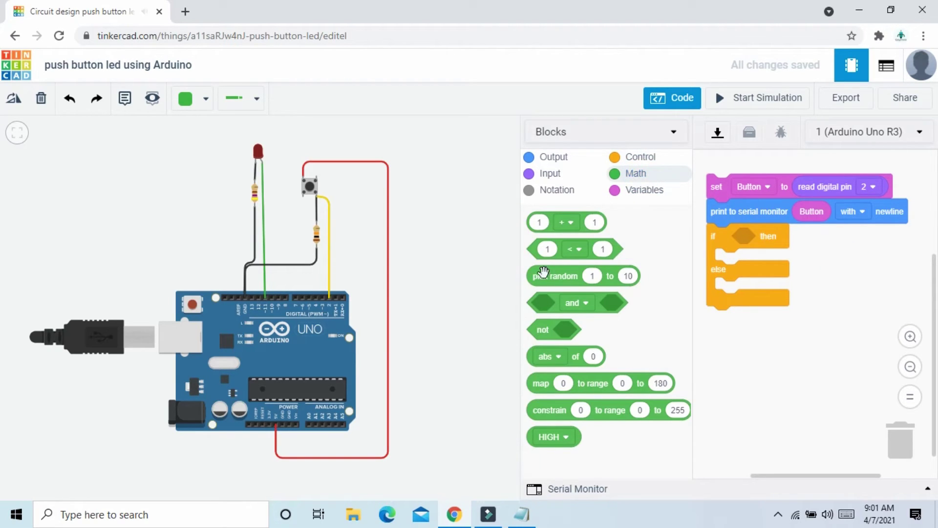
{"action": "left_click_drag", "start_coordinate": [536, 248], "coordinate": [754, 237]}
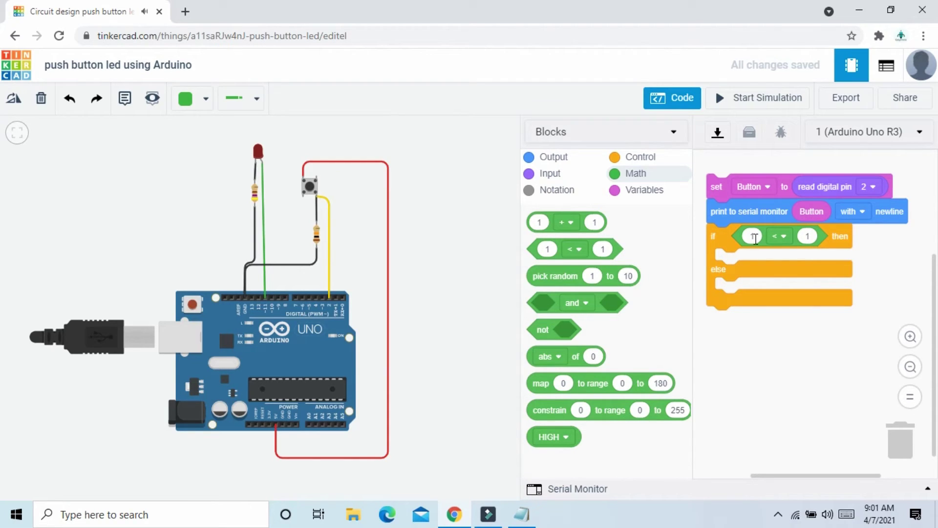
{"action": "left_click", "coordinate": [644, 190]}
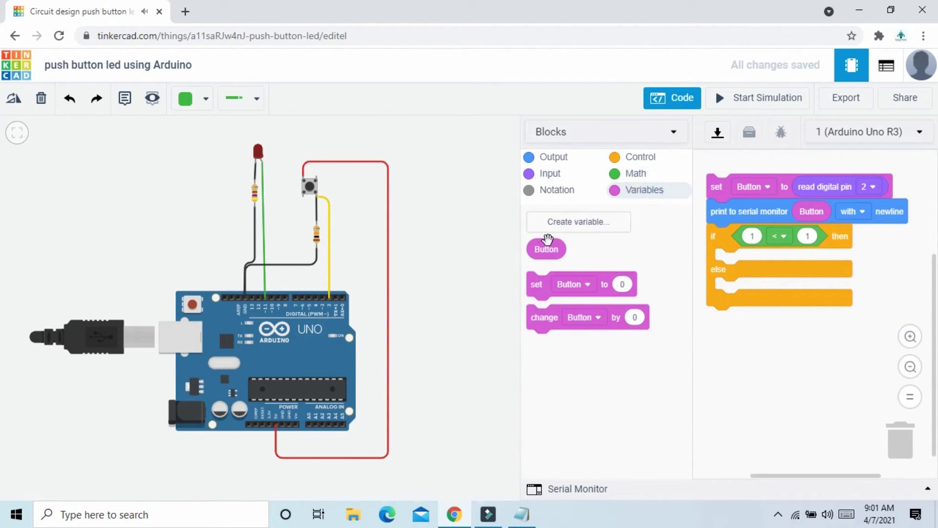
{"action": "left_click_drag", "start_coordinate": [544, 248], "coordinate": [762, 238]}
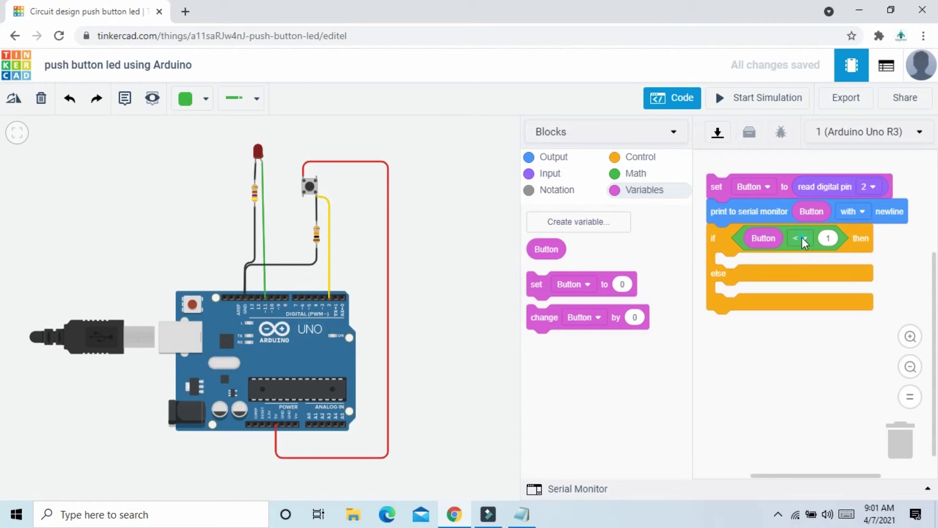
{"action": "left_click", "coordinate": [802, 236]}
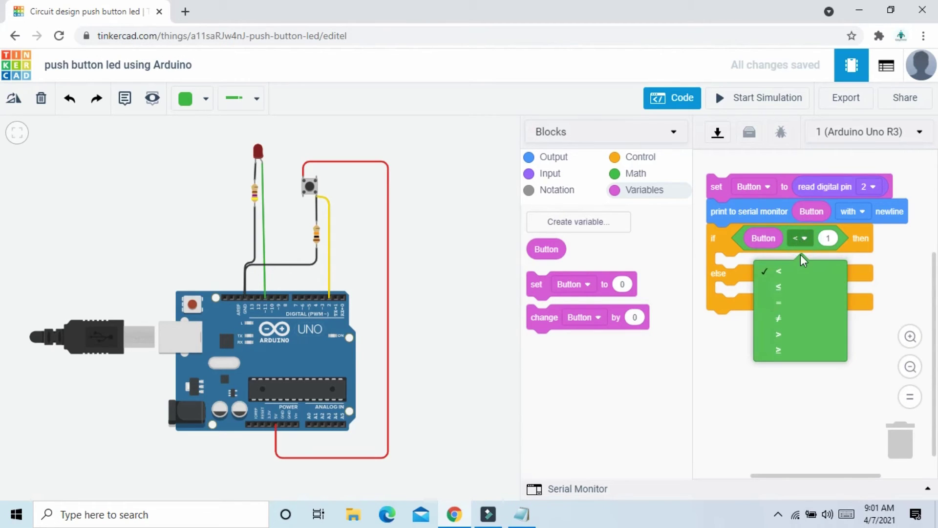
{"action": "left_click", "coordinate": [799, 304]}
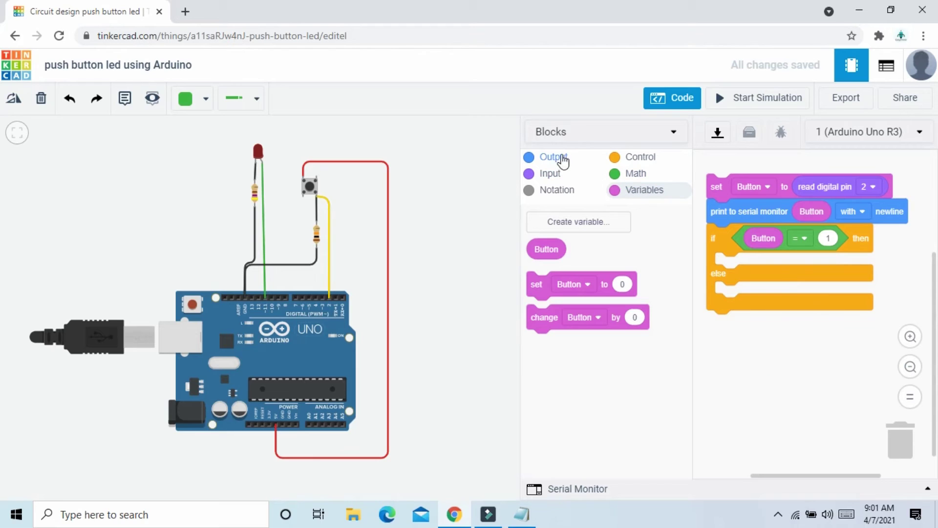
Add set-pin blocks to both branches and set the if branch to pin 11 HIGH.
{"action": "left_click", "coordinate": [552, 156]}
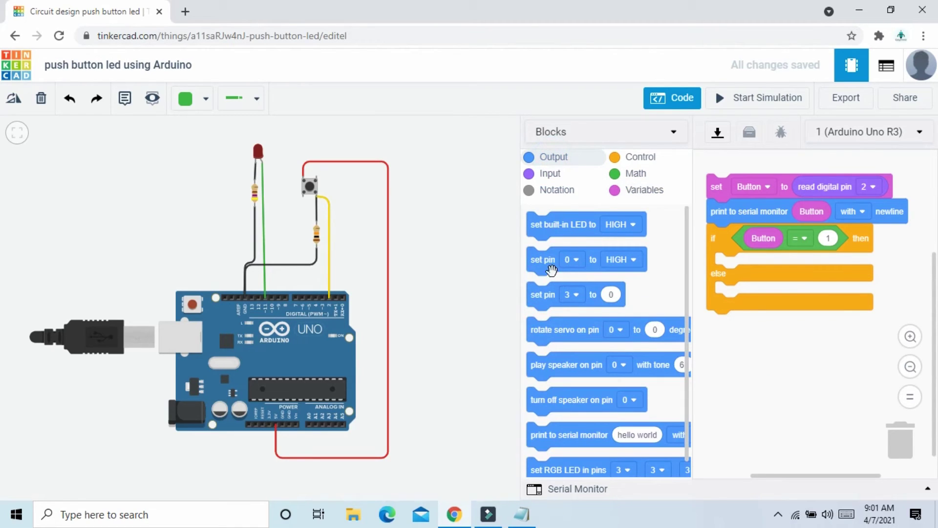
{"action": "left_click_drag", "start_coordinate": [551, 269], "coordinate": [770, 273]}
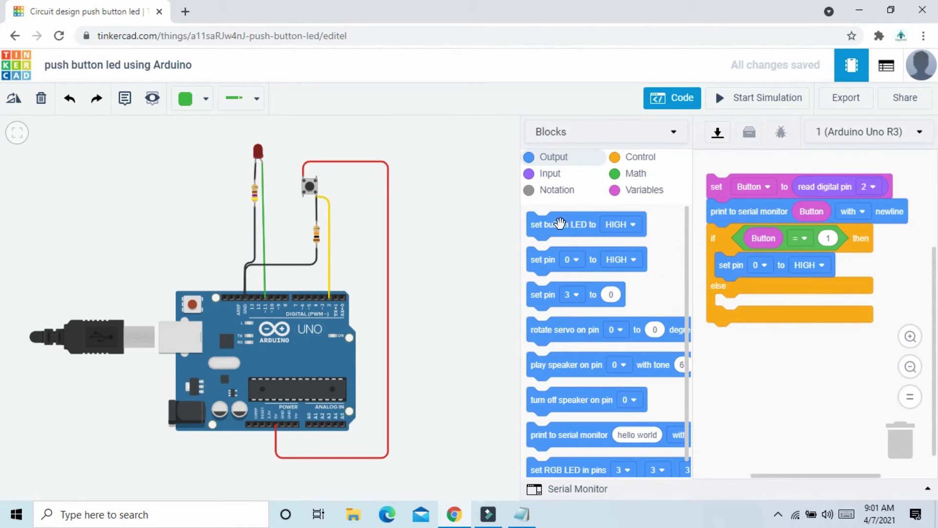
{"action": "left_click_drag", "start_coordinate": [543, 259], "coordinate": [731, 307]}
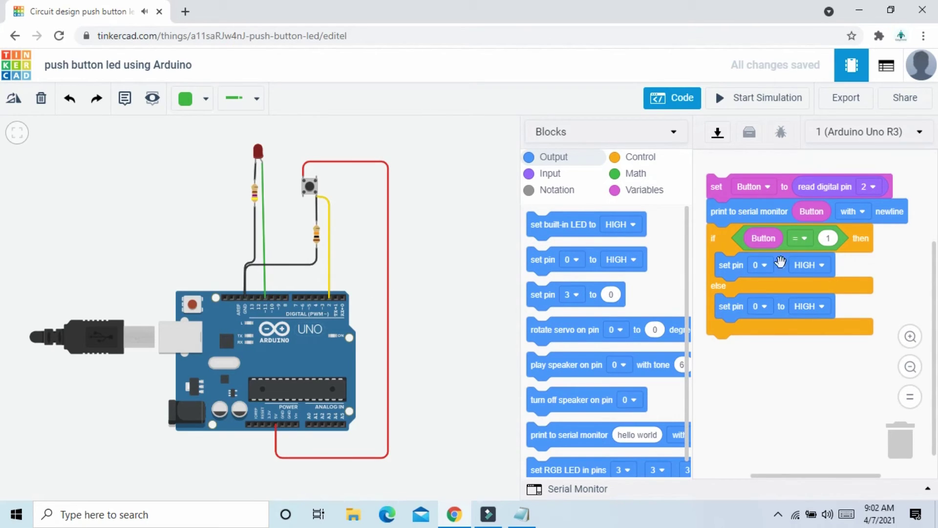
{"action": "left_click", "coordinate": [761, 265]}
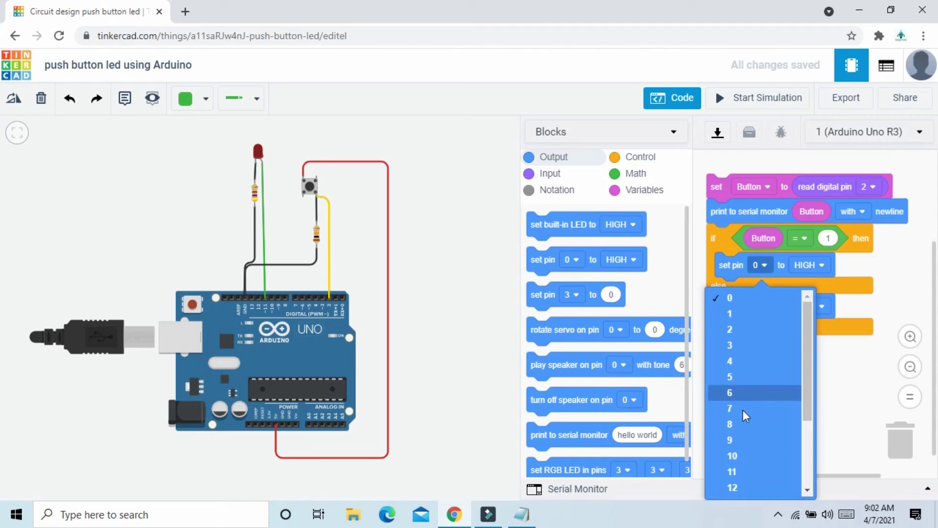
{"action": "left_click", "coordinate": [745, 469]}
Set the else branch to pin 11 LOW and start the simulation.
{"action": "left_click", "coordinate": [765, 307]}
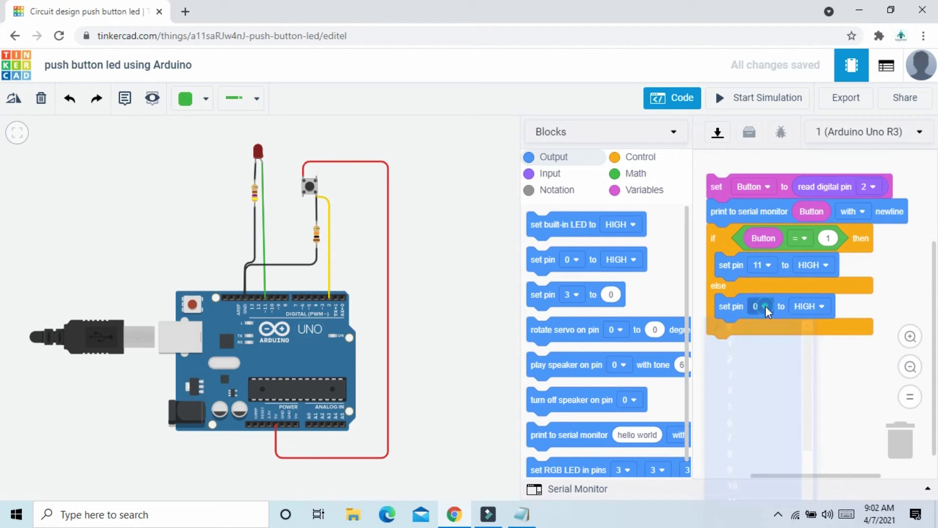
{"action": "scroll", "coordinate": [756, 480], "scroll_direction": "down", "scroll_amount": 3}
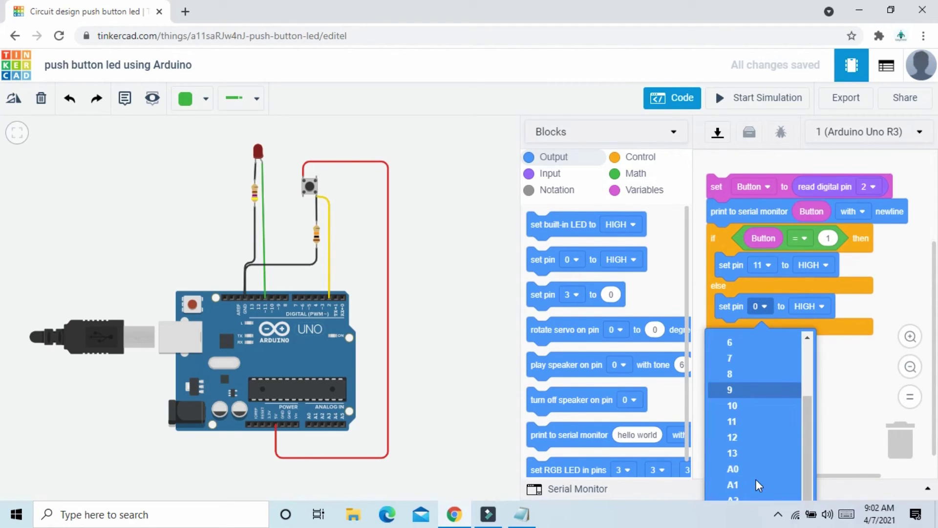
{"action": "left_click", "coordinate": [753, 424]}
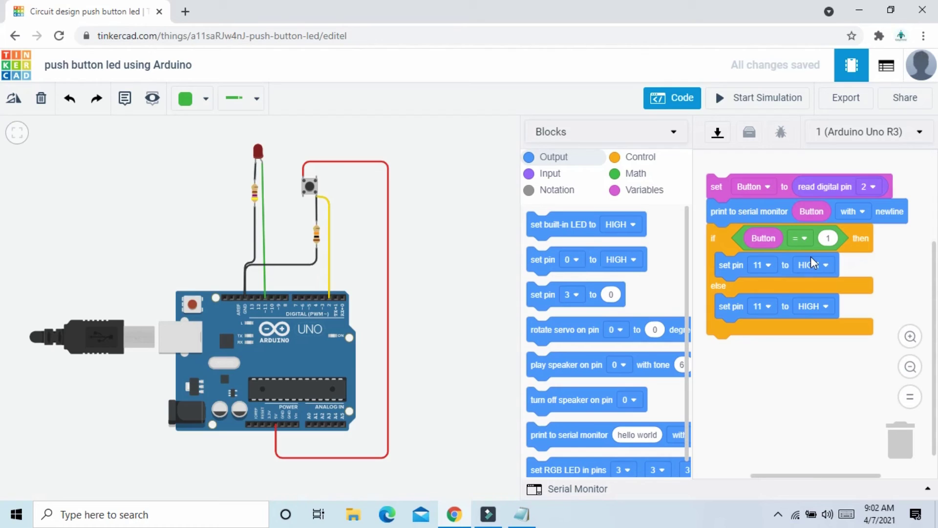
{"action": "left_click", "coordinate": [817, 307]}
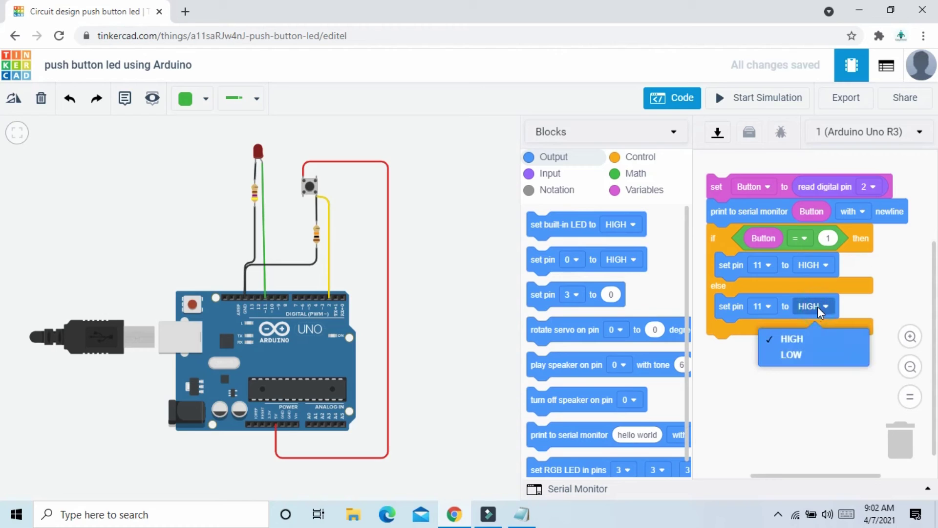
{"action": "left_click", "coordinate": [804, 355]}
{"action": "left_click", "coordinate": [765, 99]}
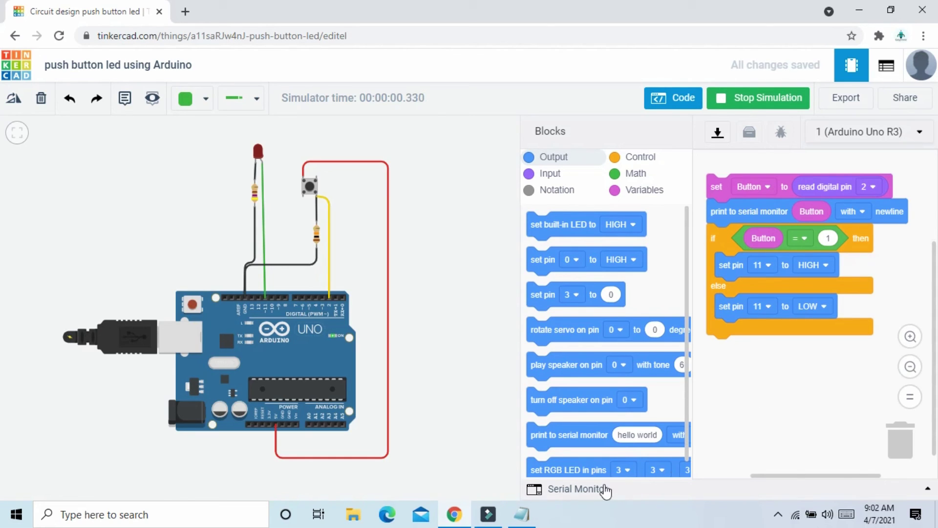
Show the Serial Monitor and press the pushbutton so serial reads 1 and the LED lights.
{"action": "left_click", "coordinate": [926, 489]}
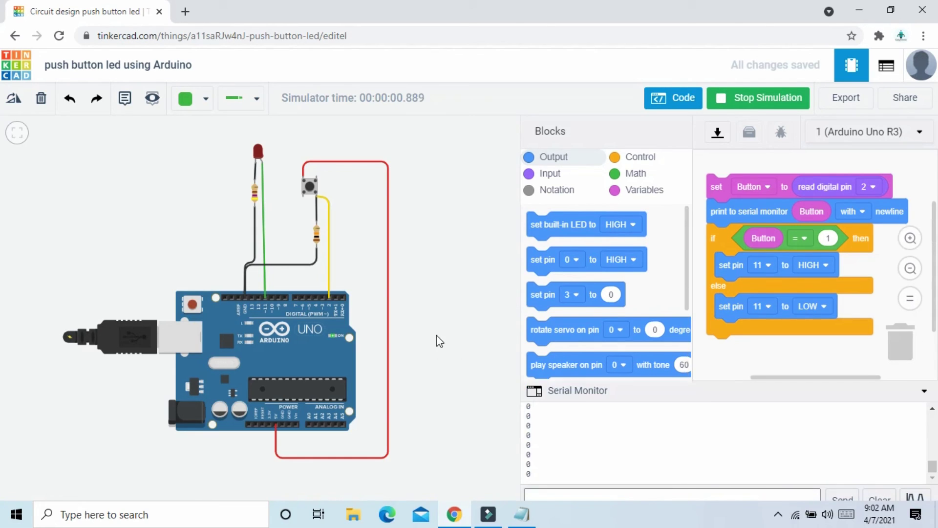
{"action": "left_click", "coordinate": [310, 186]}
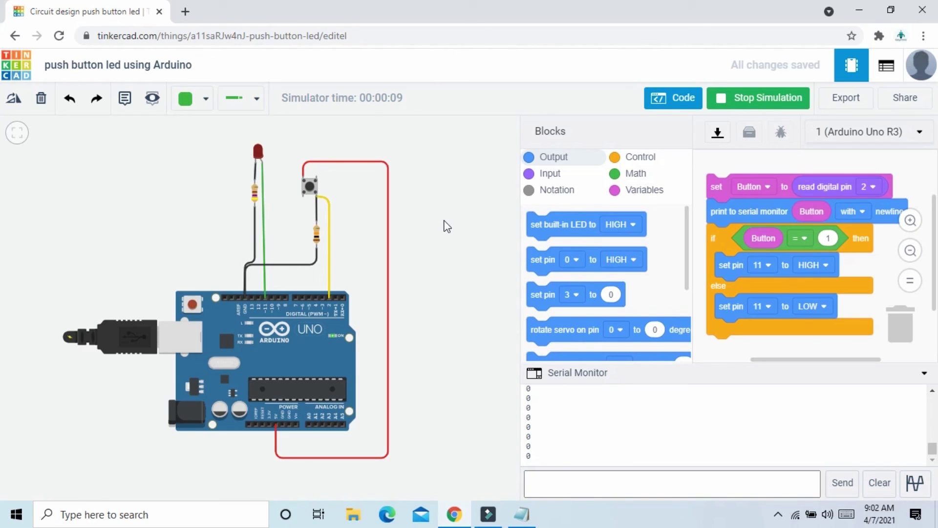
{"action": "scroll", "coordinate": [444, 226], "scroll_direction": "up", "scroll_amount": 1}
{"action": "scroll", "coordinate": [444, 226], "scroll_direction": "down", "scroll_amount": 1}
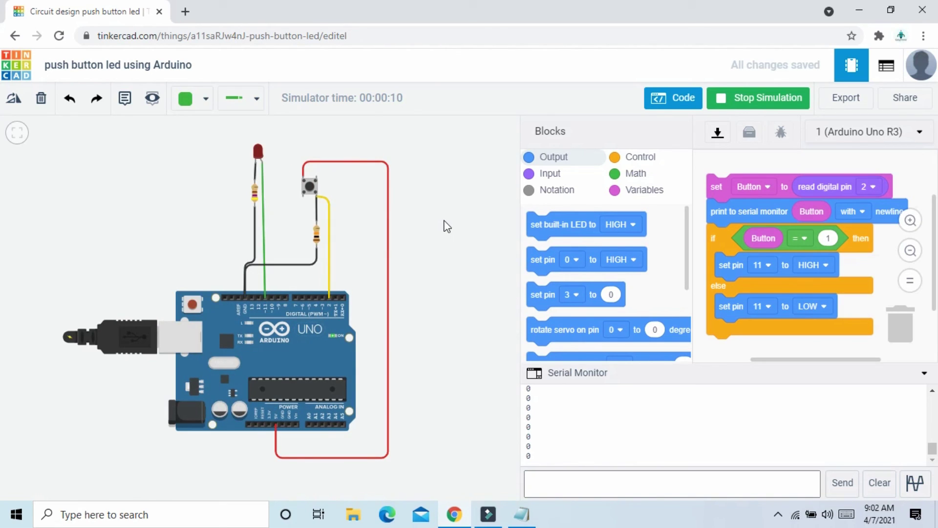